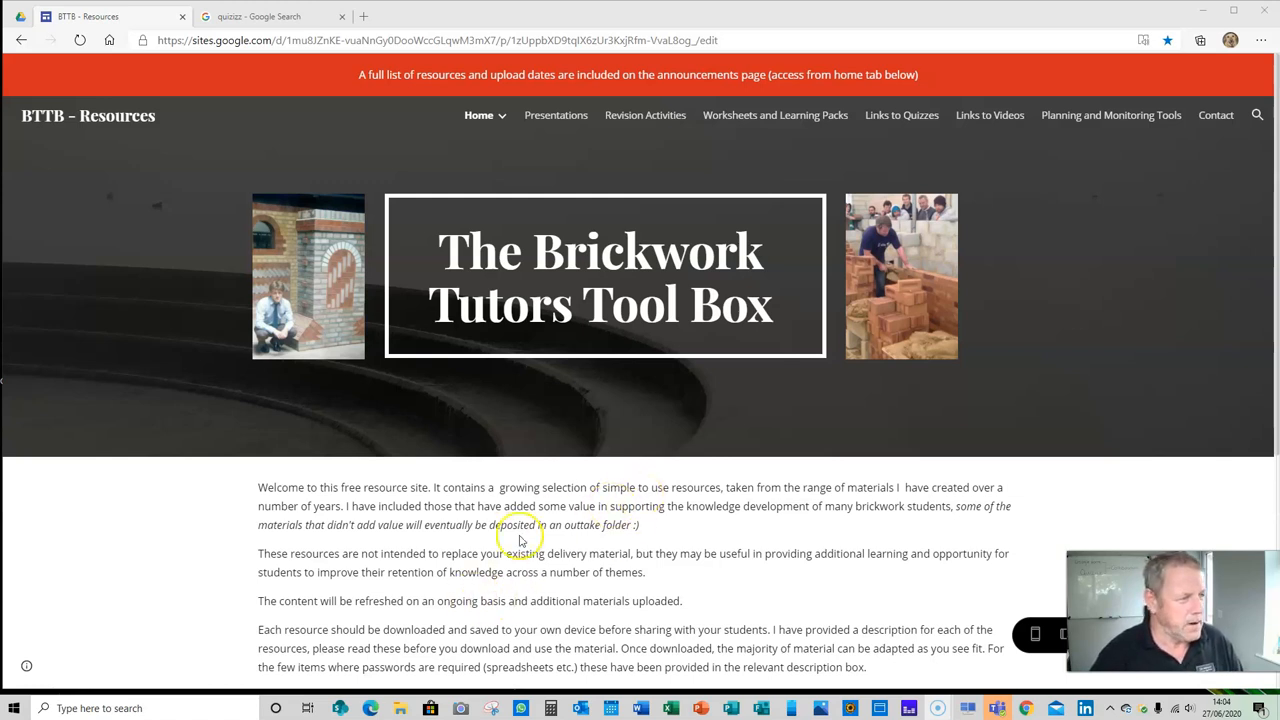
Open the Quizizz login page from the Google search results to enter the teacher account
{"action": "left_click", "coordinate": [257, 16]}
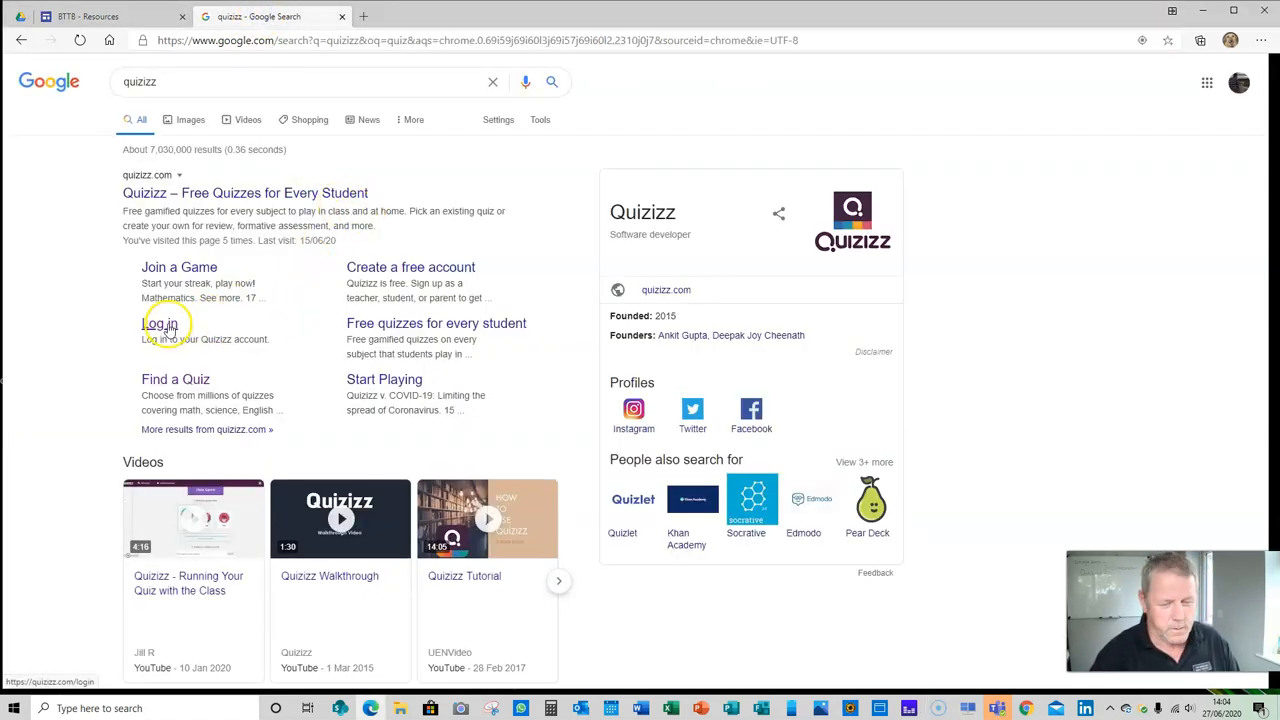
{"action": "left_click", "coordinate": [165, 328]}
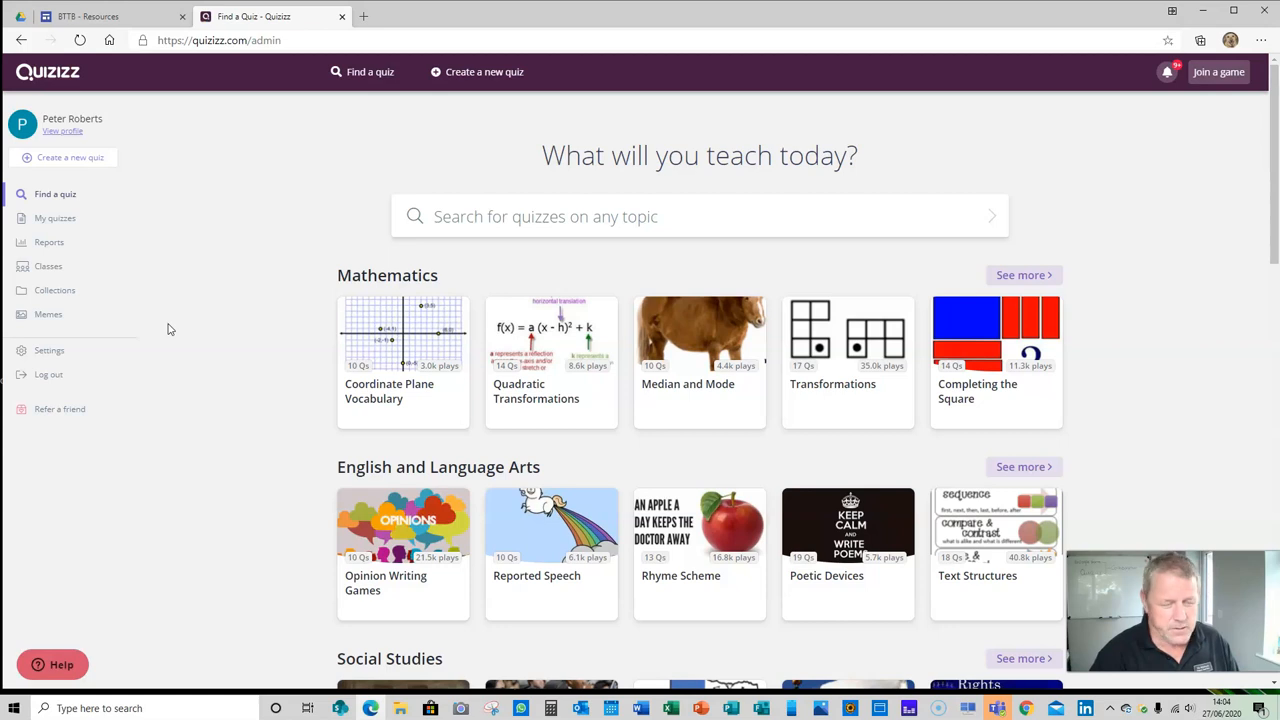
Create a quiz named Building Principles under the subject Other and start a multiple-choice question
{"action": "left_click", "coordinate": [85, 160]}
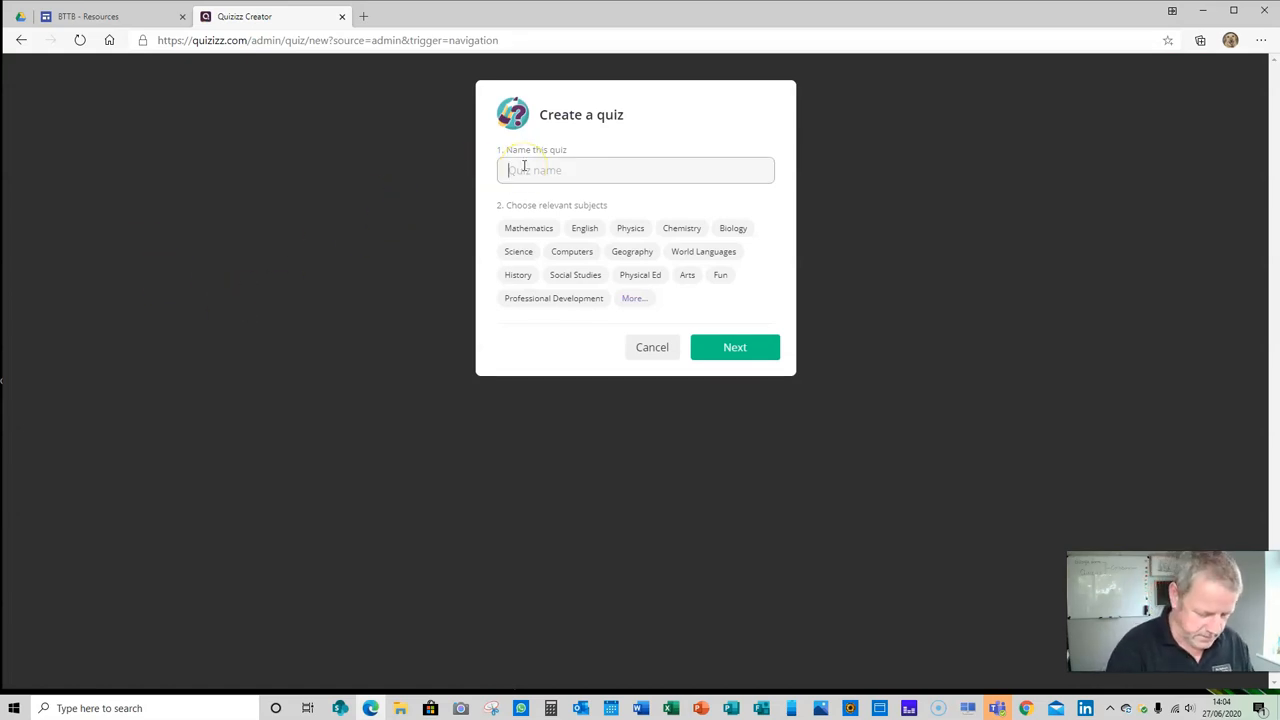
{"action": "type", "text": "B"}
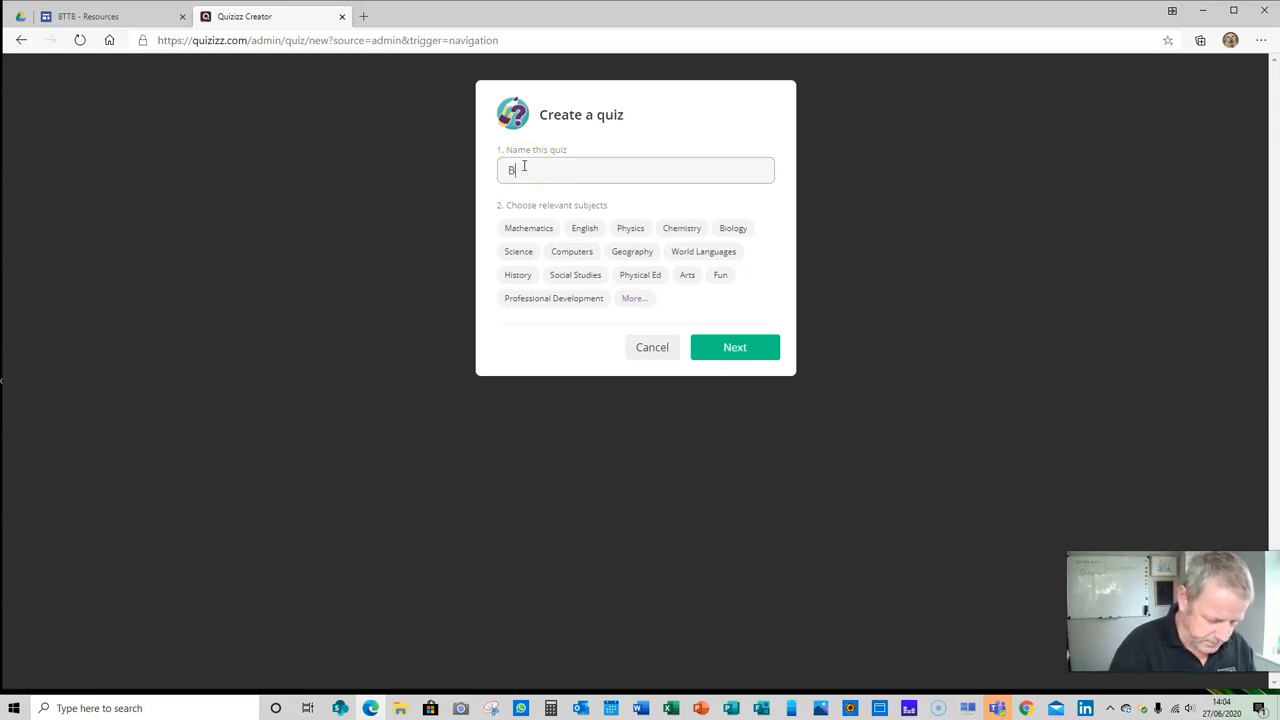
{"action": "type", "text": "uildi"}
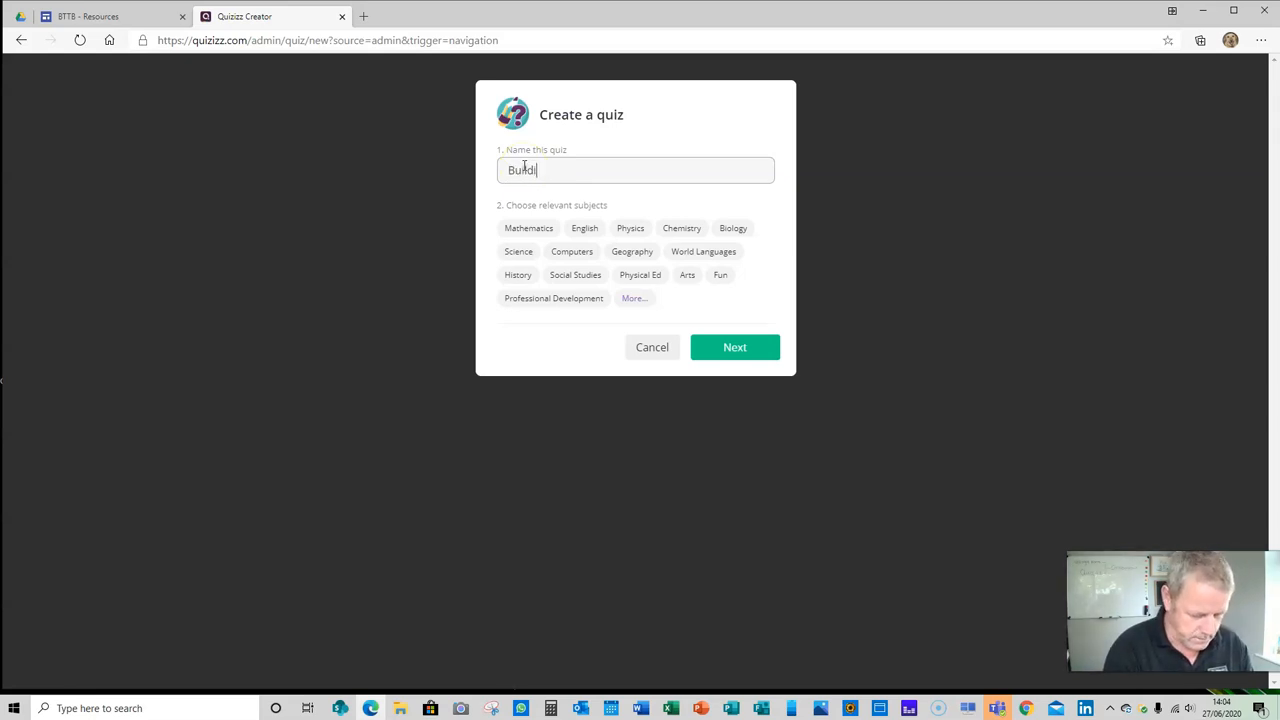
{"action": "type", "text": "ng Principles"}
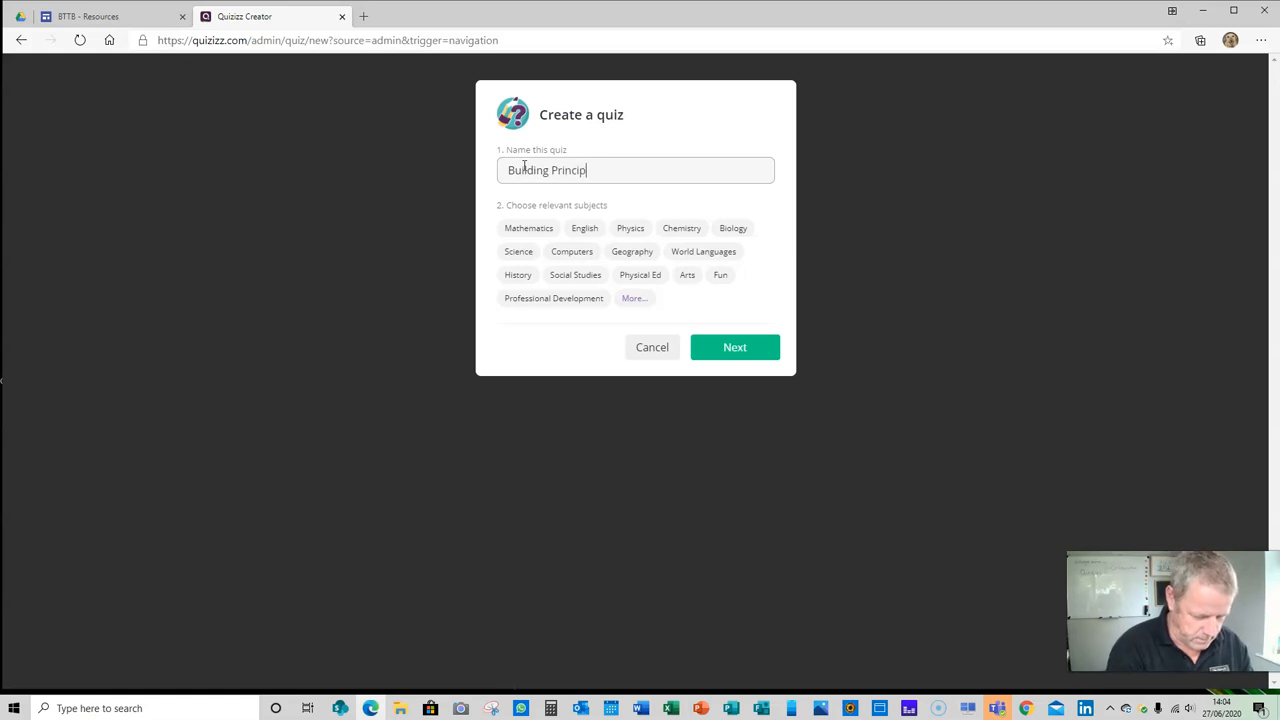
{"action": "left_click", "coordinate": [634, 299]}
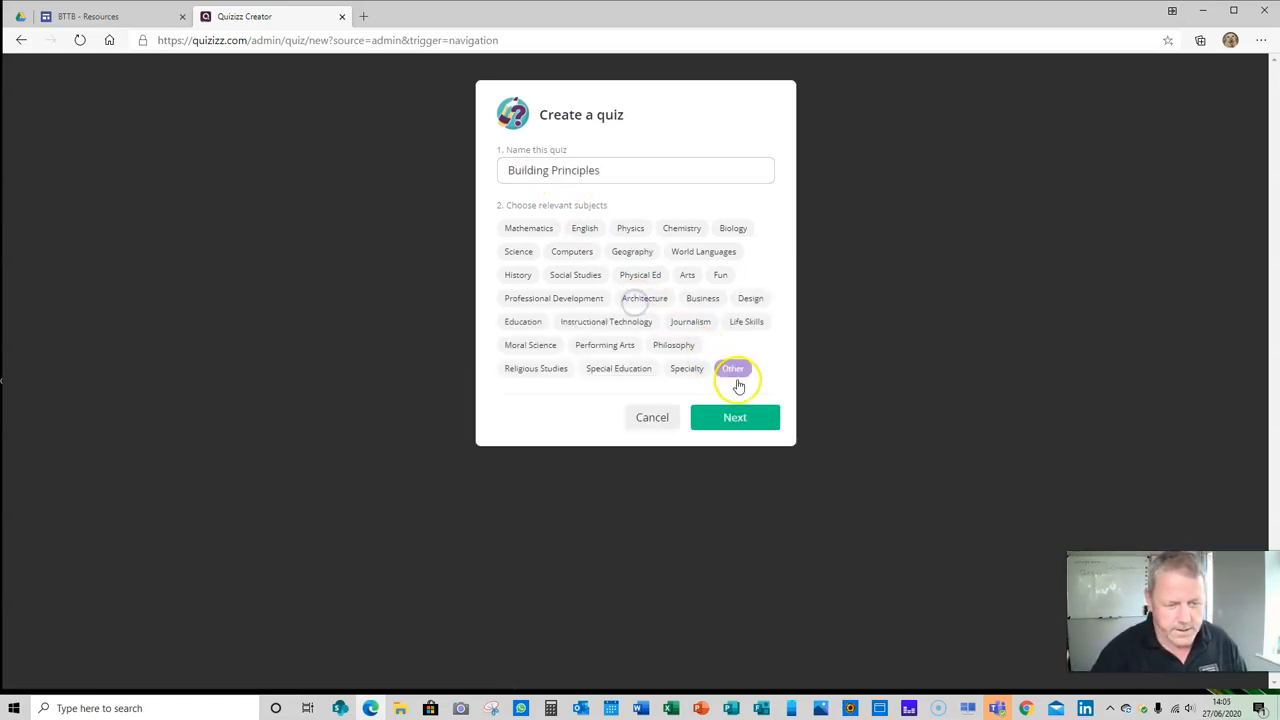
{"action": "left_click", "coordinate": [730, 417]}
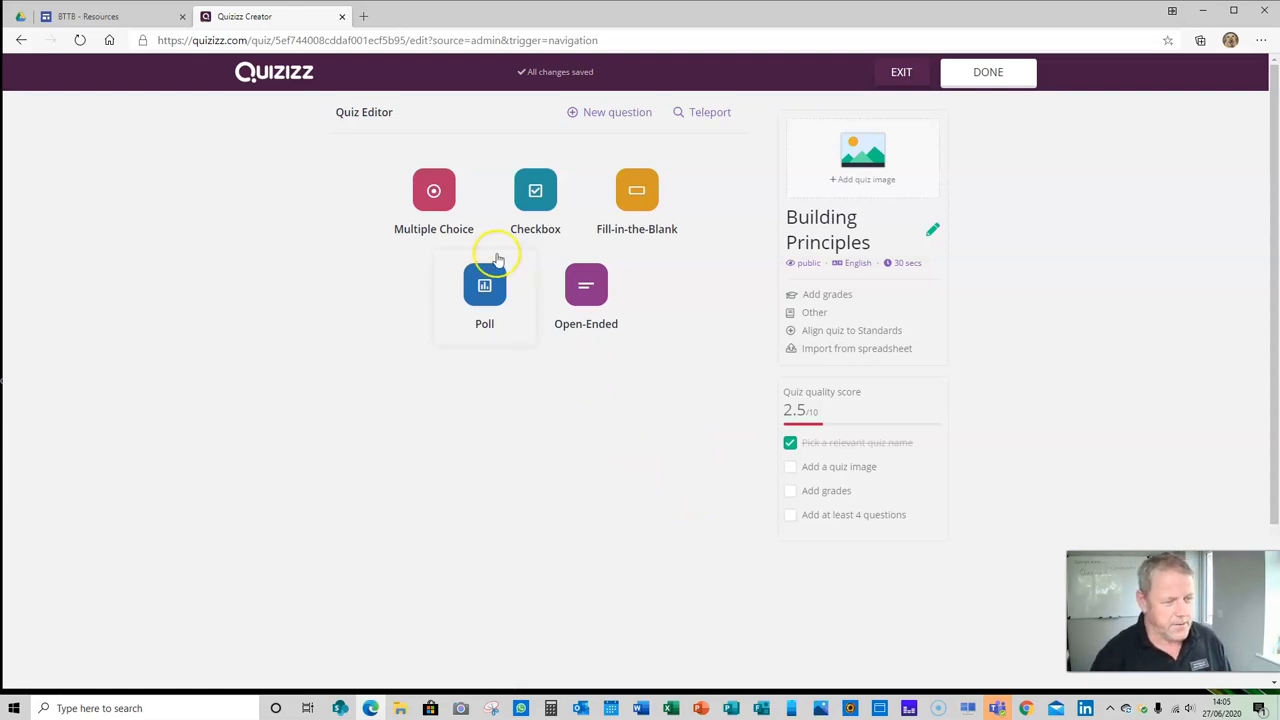
{"action": "left_click", "coordinate": [441, 203]}
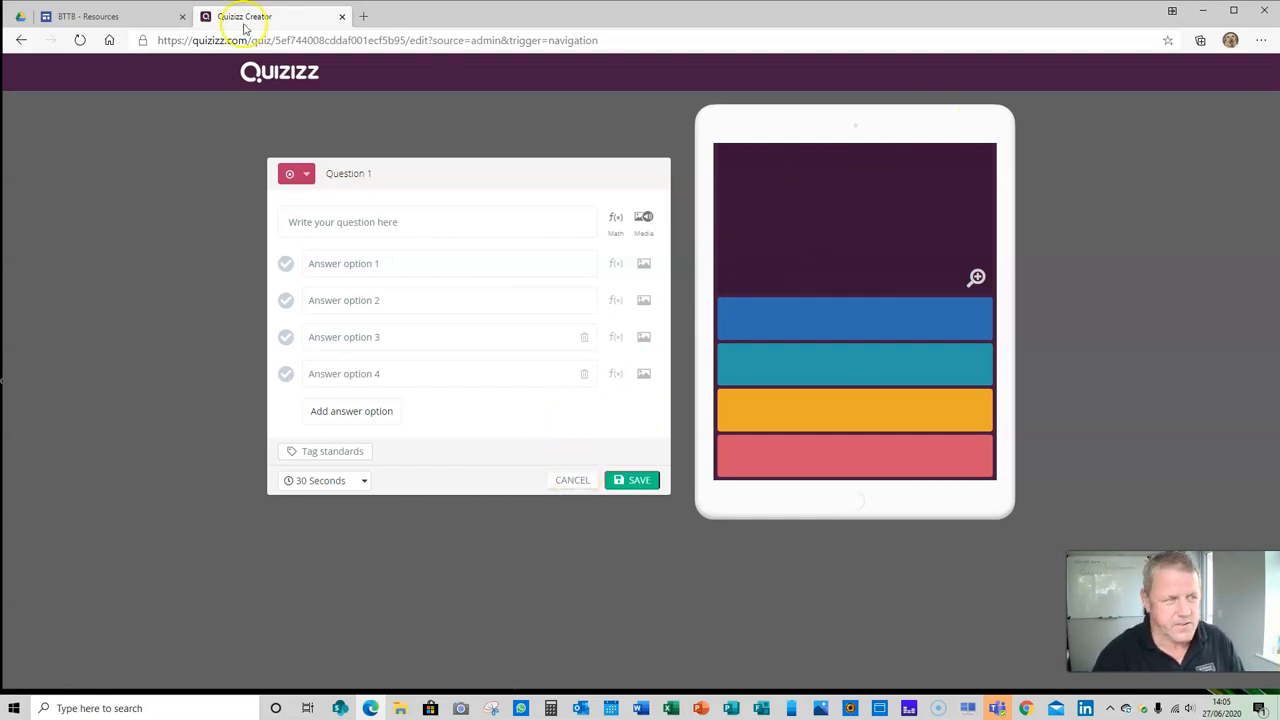
Leave the blank question and create the Building Principles quiz again under the subject Other
{"action": "left_click", "coordinate": [21, 40]}
{"action": "left_click", "coordinate": [74, 157]}
{"action": "left_click", "coordinate": [523, 170]}
{"action": "type", "text": "Build"}
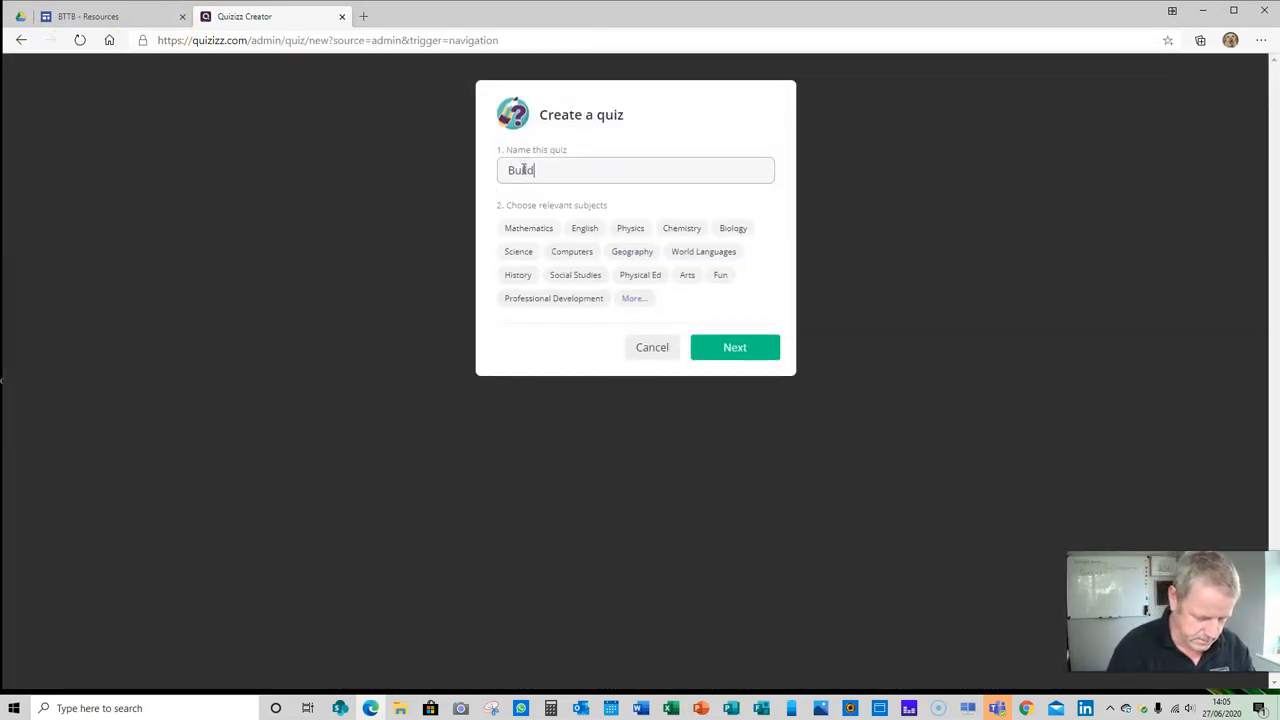
{"action": "type", "text": "ing Principles"}
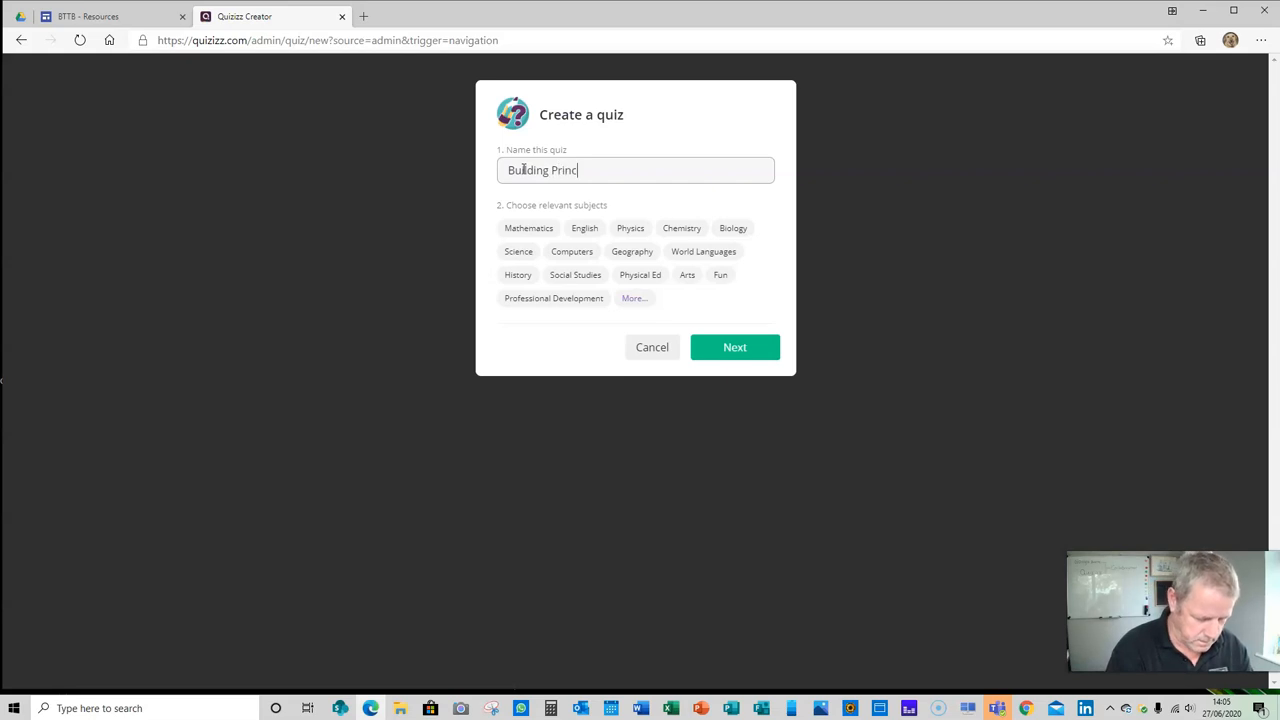
{"action": "left_click", "coordinate": [634, 298]}
{"action": "left_click", "coordinate": [738, 372]}
{"action": "left_click", "coordinate": [733, 417]}
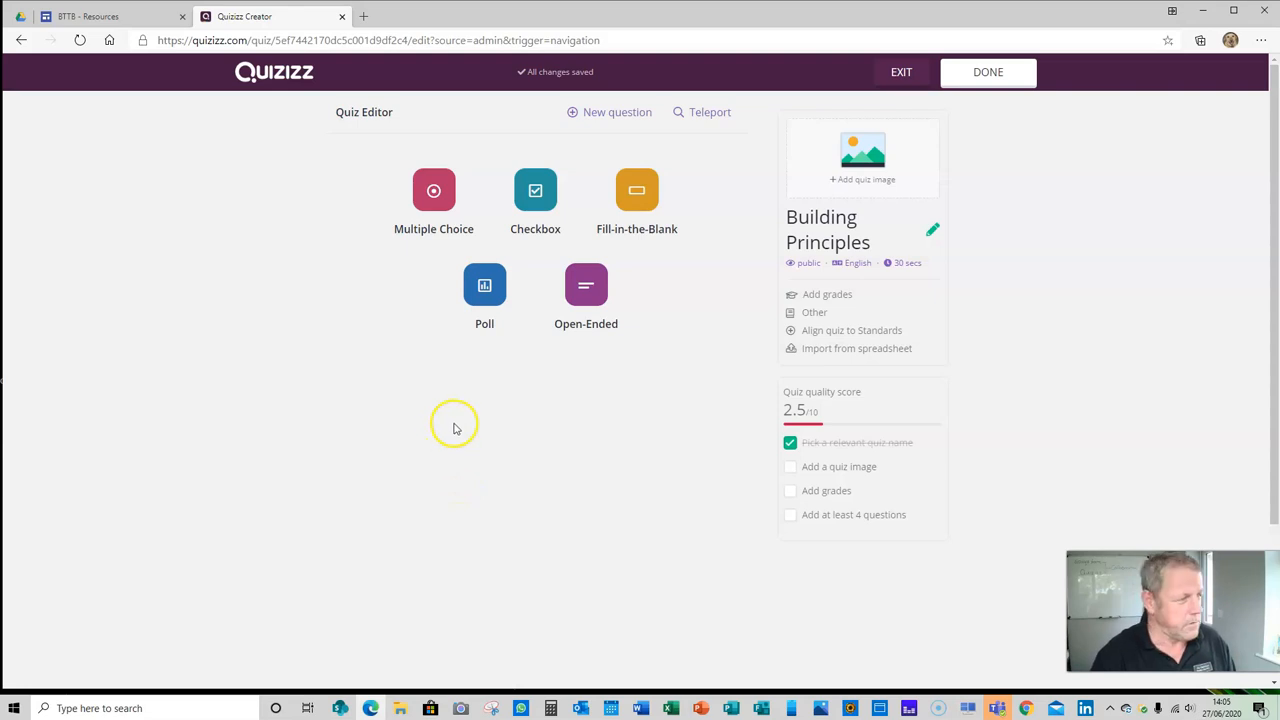
Open the Collaborative Quiz Maker form from Google Drive
{"action": "left_click", "coordinate": [18, 18]}
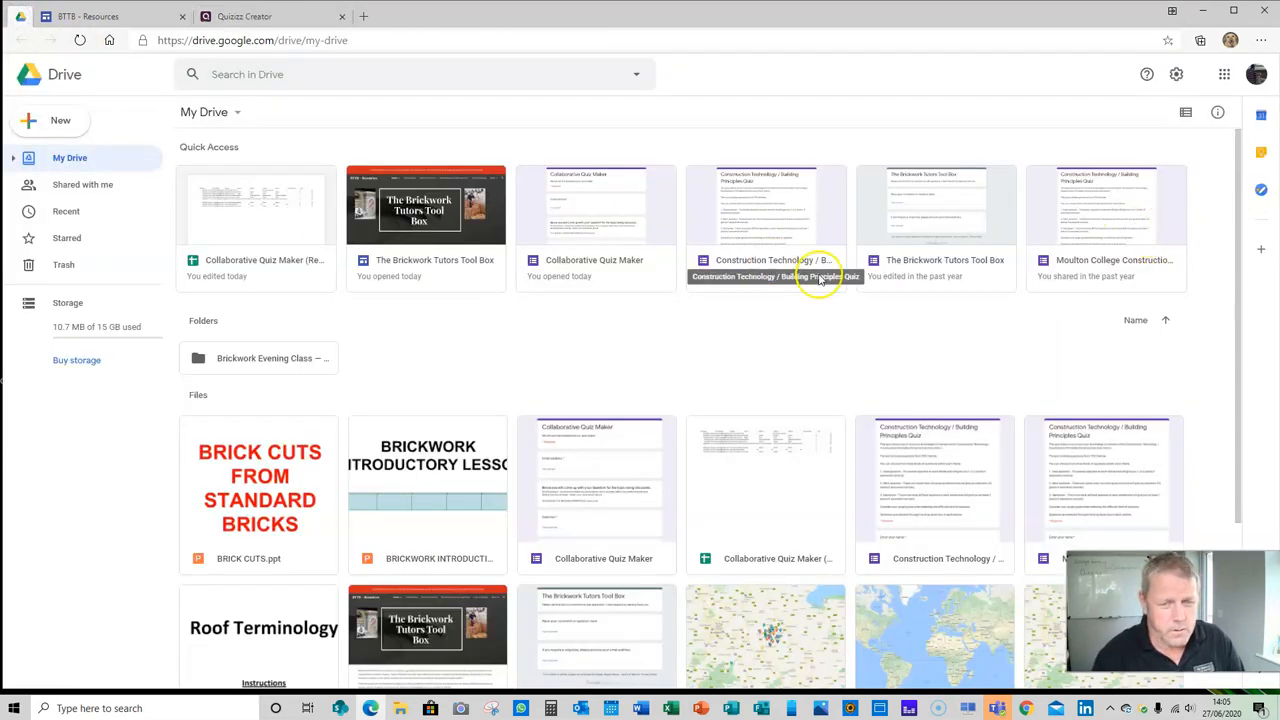
{"action": "double_click", "coordinate": [626, 226]}
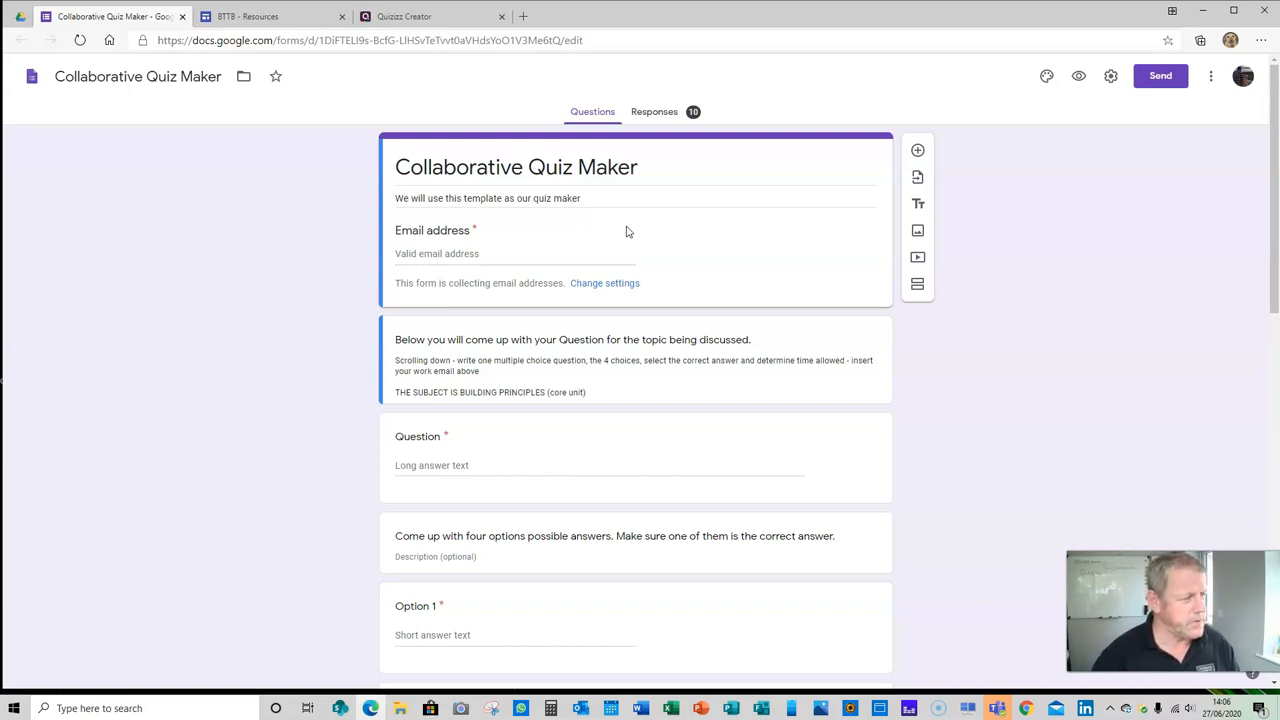
Review the form's title, its subject line in the instructions, and the options for sending the form
{"action": "left_click_drag", "start_coordinate": [80, 77], "coordinate": [186, 77]}
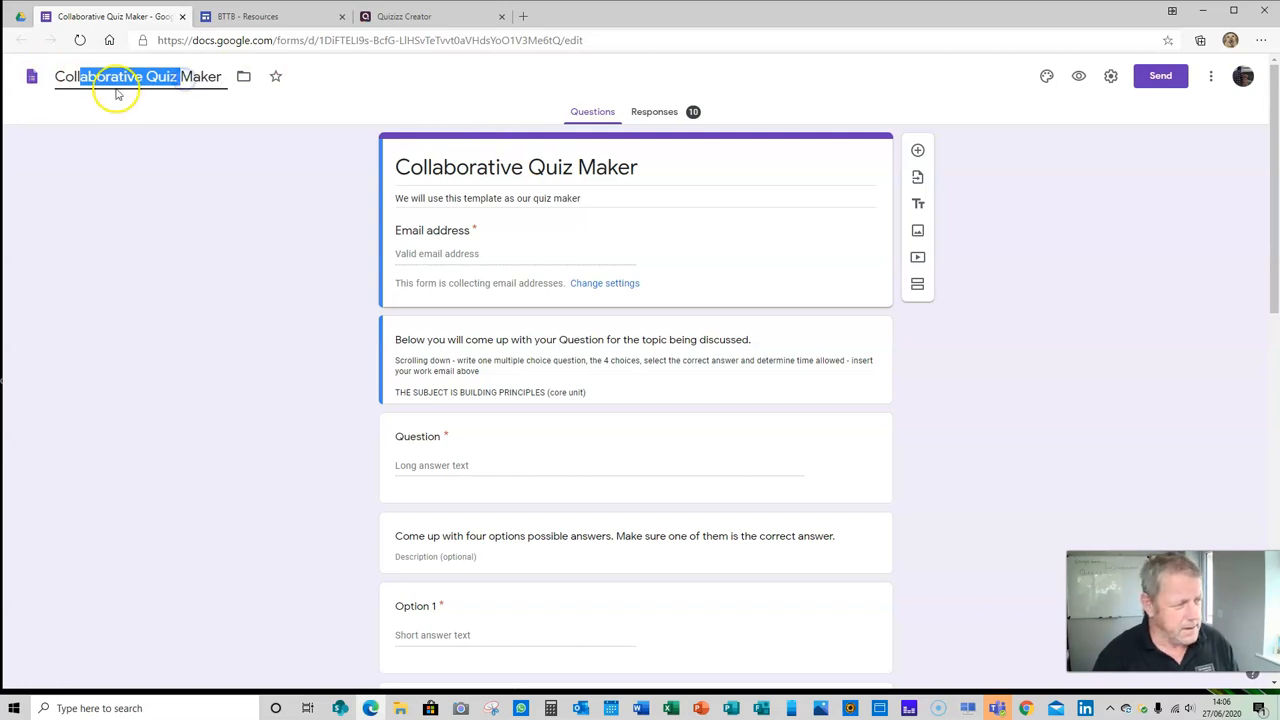
{"action": "triple_click", "coordinate": [400, 168]}
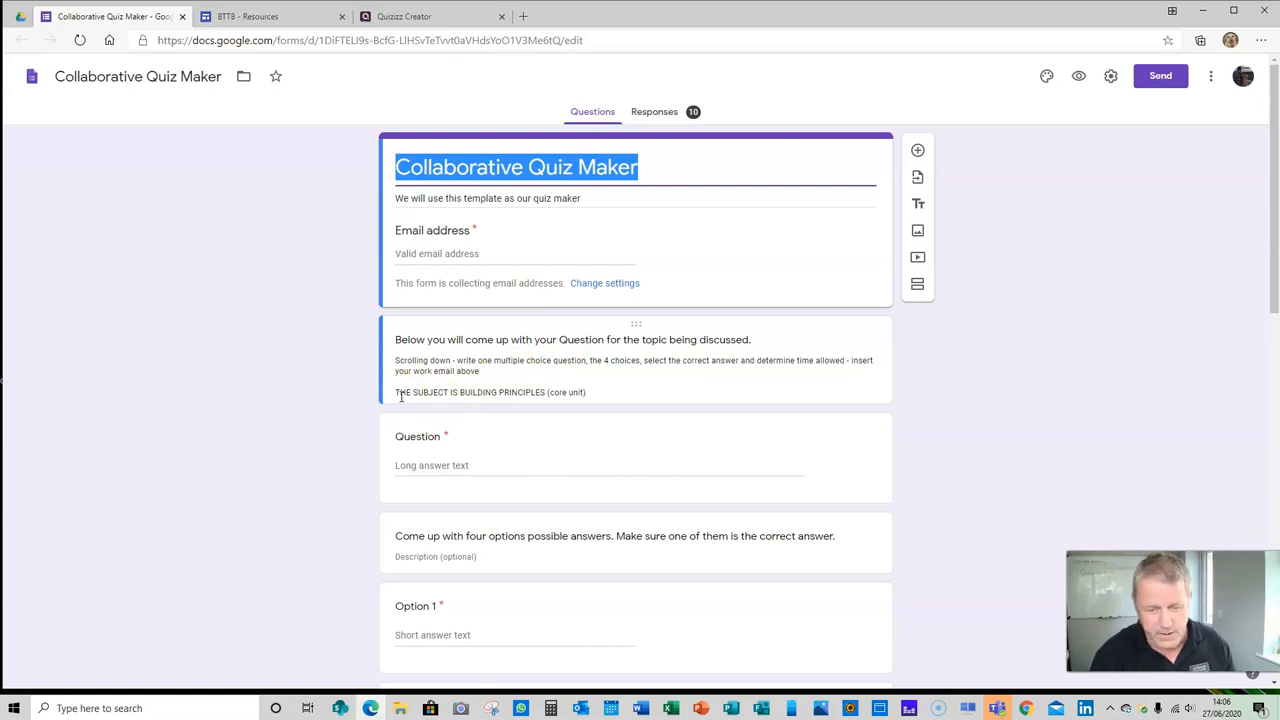
{"action": "left_click", "coordinate": [461, 400]}
{"action": "left_click", "coordinate": [590, 392]}
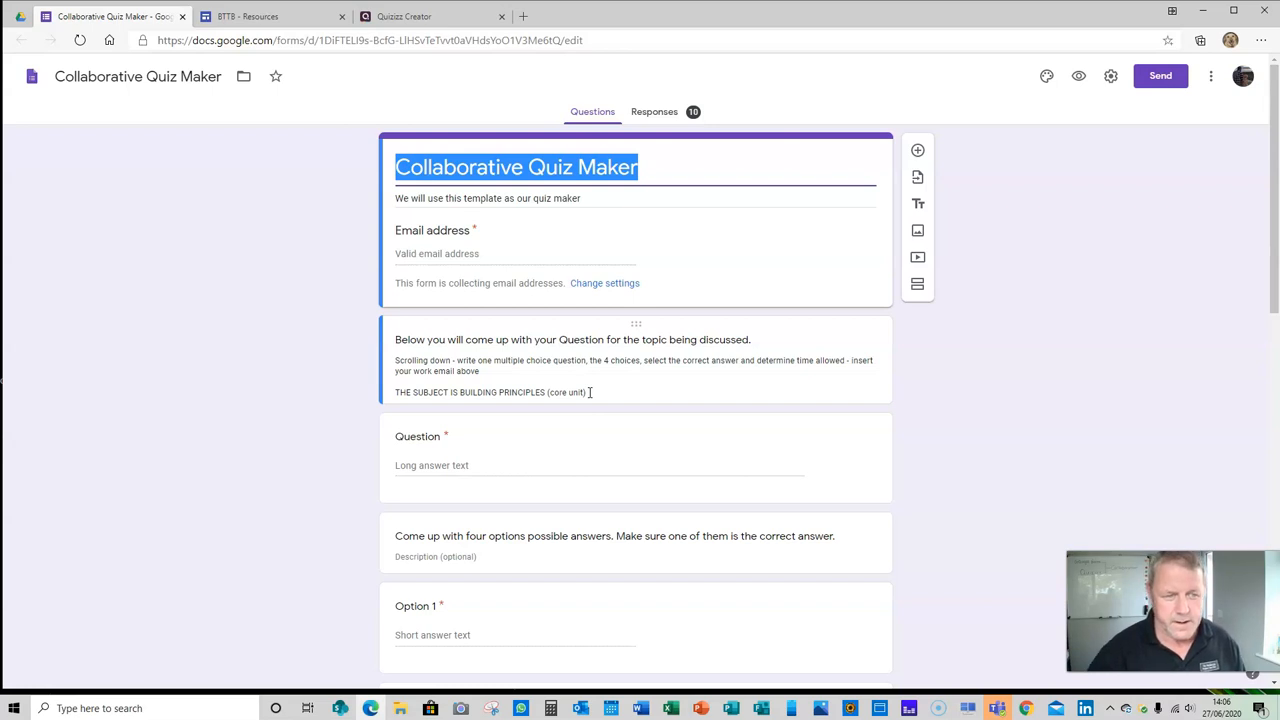
{"action": "left_click", "coordinate": [1160, 78]}
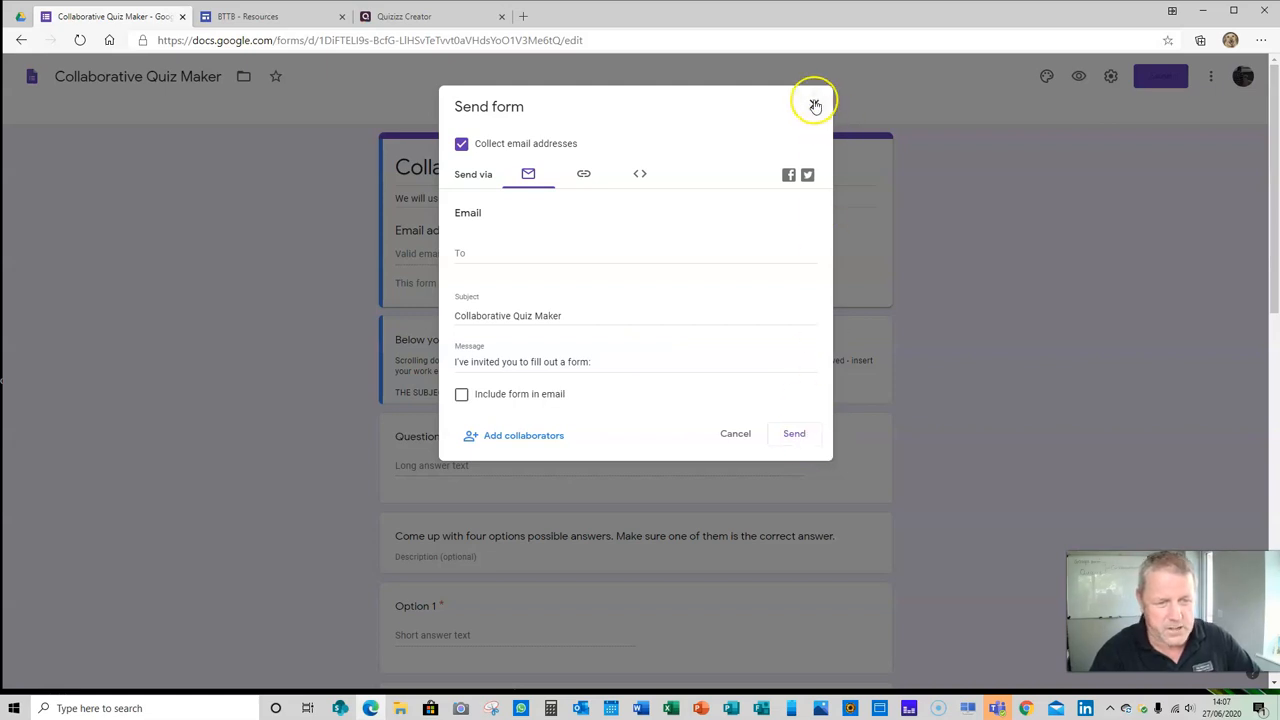
{"action": "left_click", "coordinate": [815, 105]}
Preview the Collaborative Quiz Maker form and fill in the respondent's email address
{"action": "left_click", "coordinate": [1079, 78]}
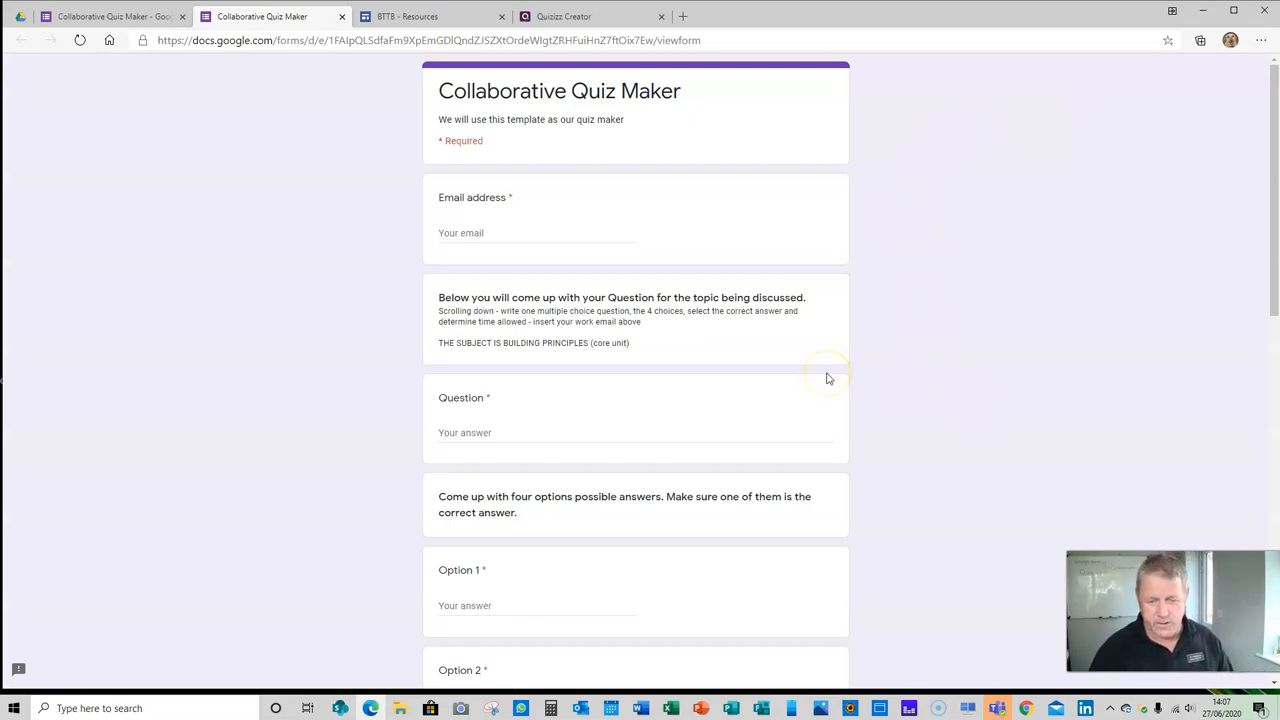
{"action": "left_click", "coordinate": [493, 236]}
{"action": "left_click", "coordinate": [502, 258]}
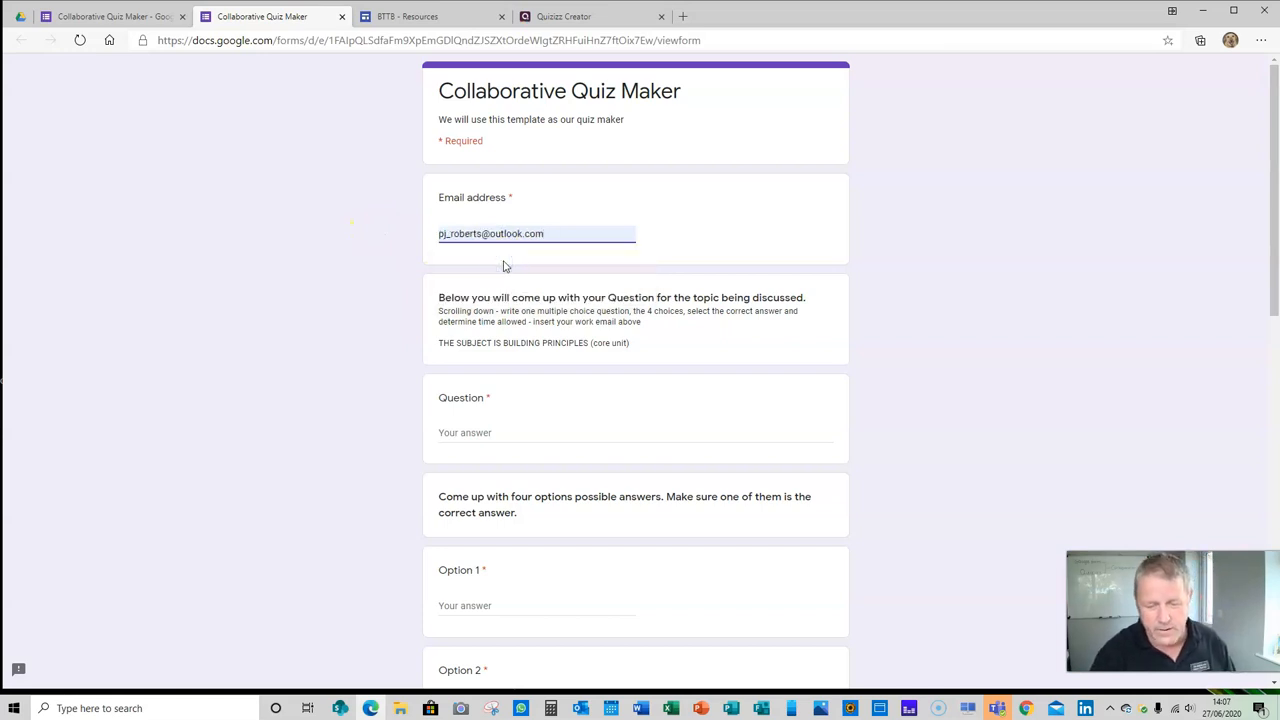
{"action": "left_click", "coordinate": [513, 264]}
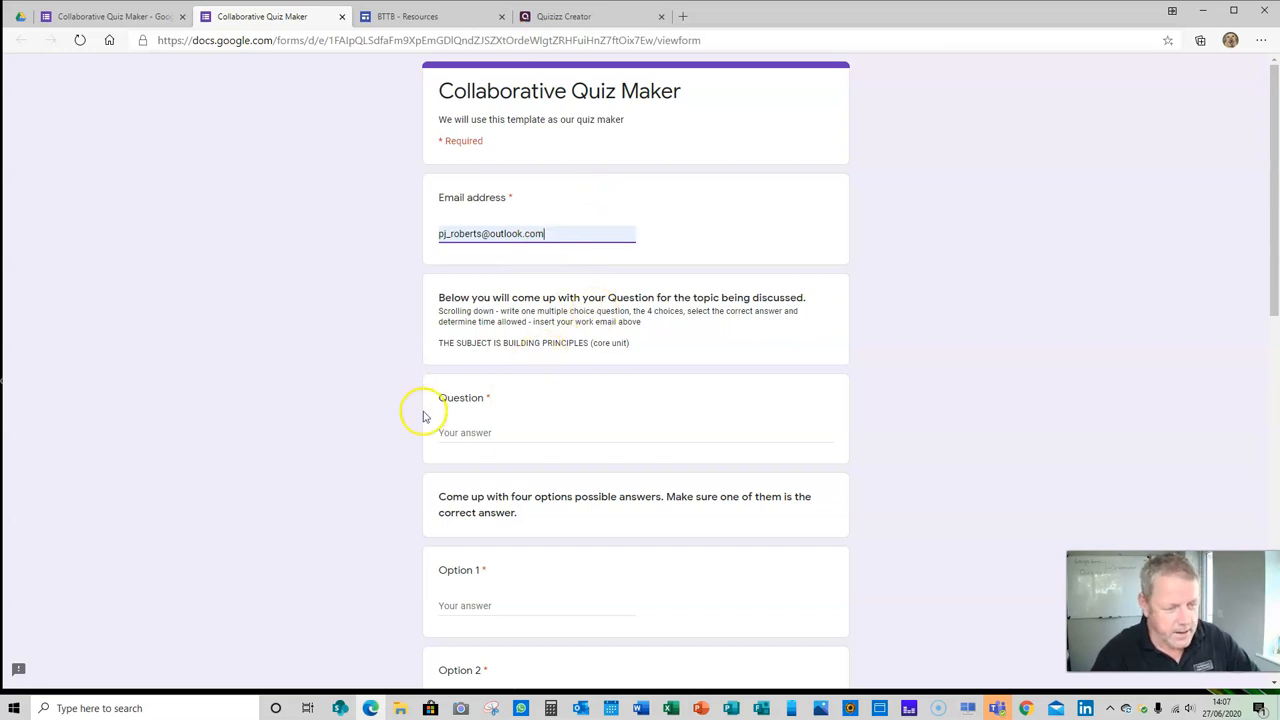
Enter the question "How many bricks are required to build a half brick wall 1metre high by 3m long?"
{"action": "left_click", "coordinate": [449, 433]}
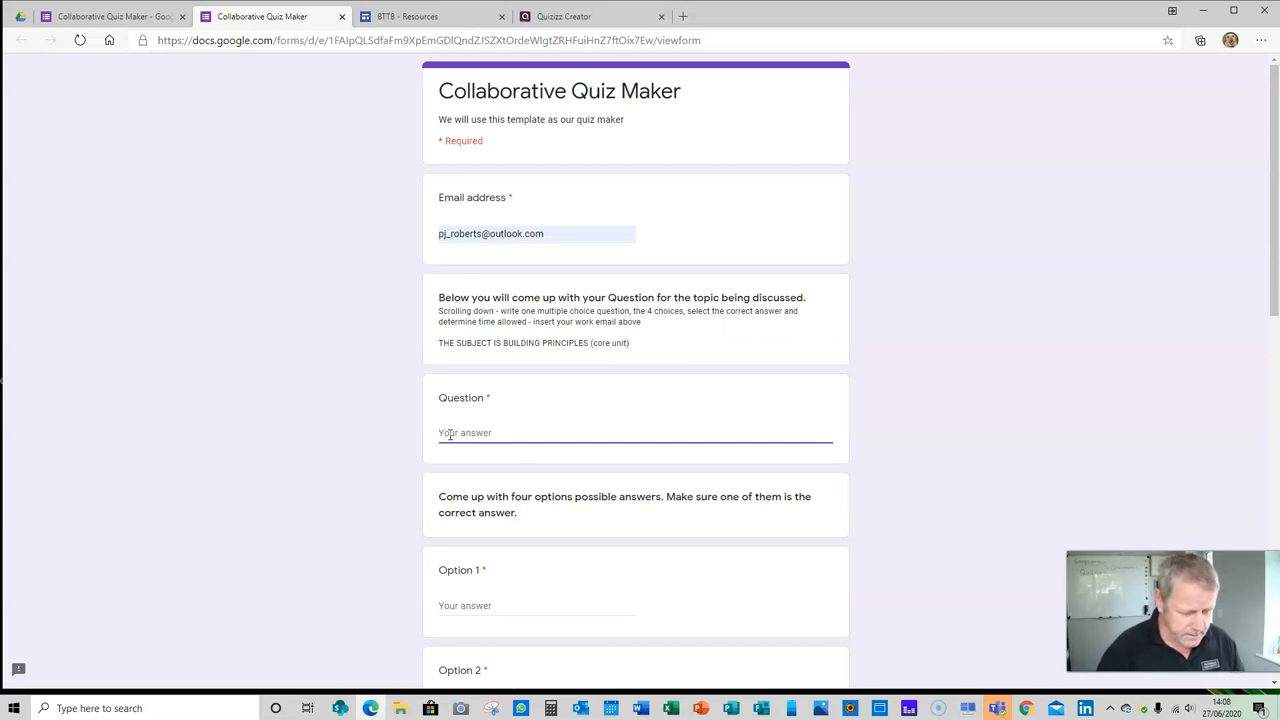
{"action": "type", "text": "How man"}
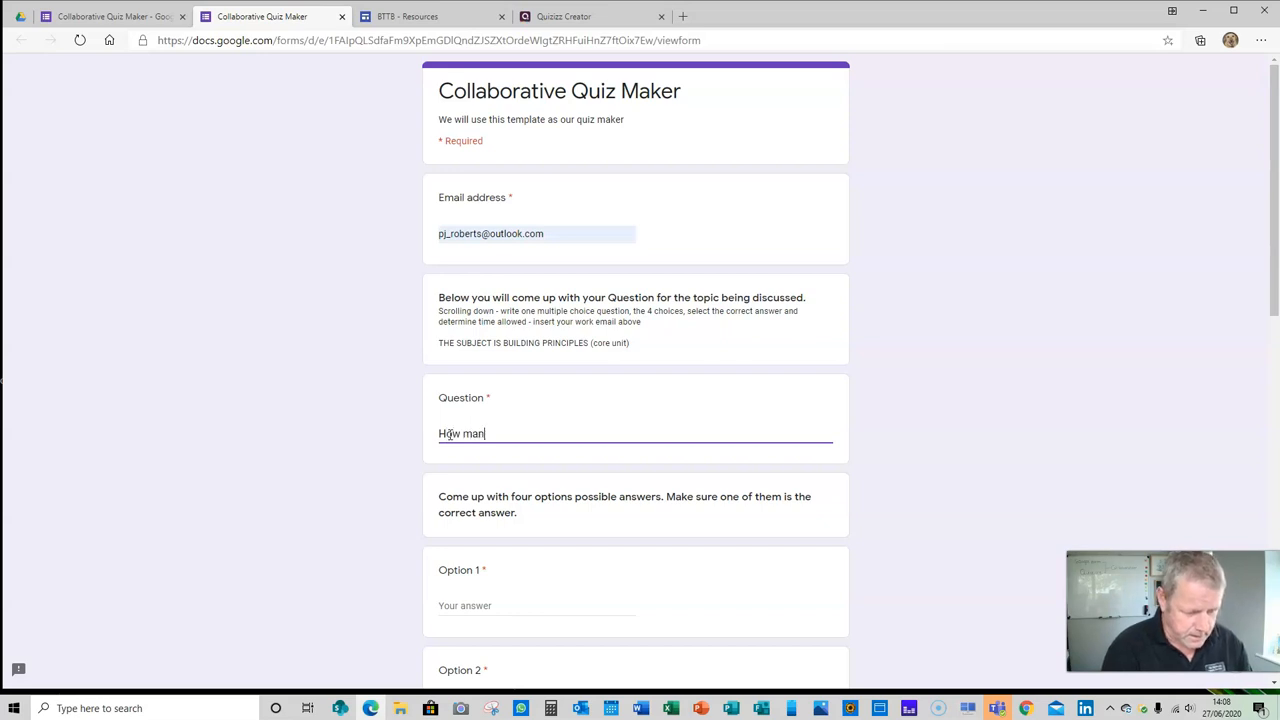
{"action": "type", "text": "y bricks a"}
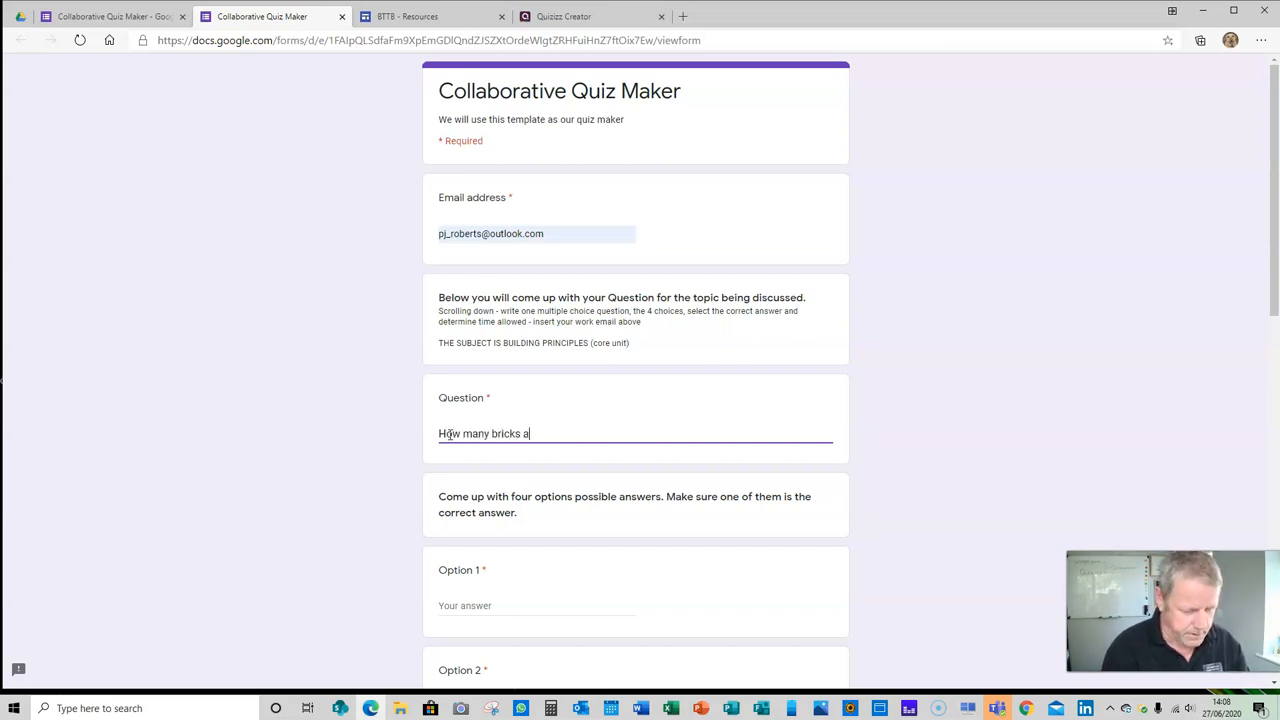
{"action": "type", "text": "re required"}
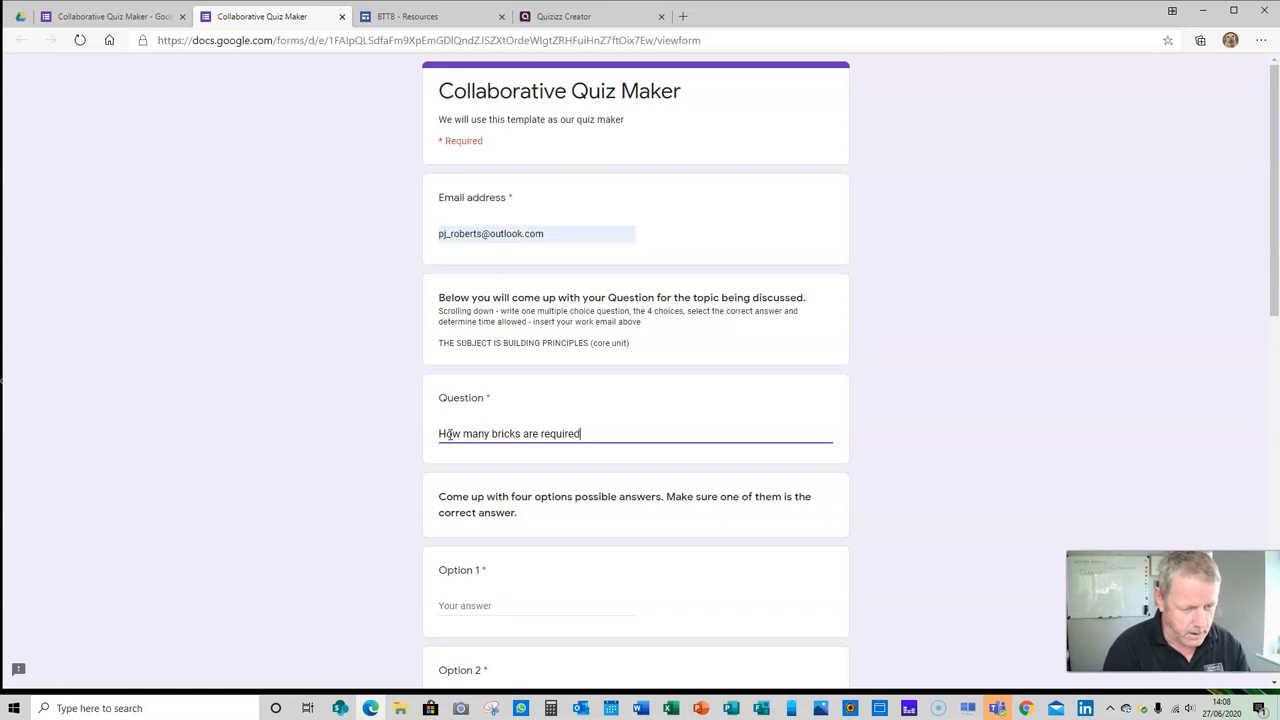
{"action": "type", "text": " to build a hal"}
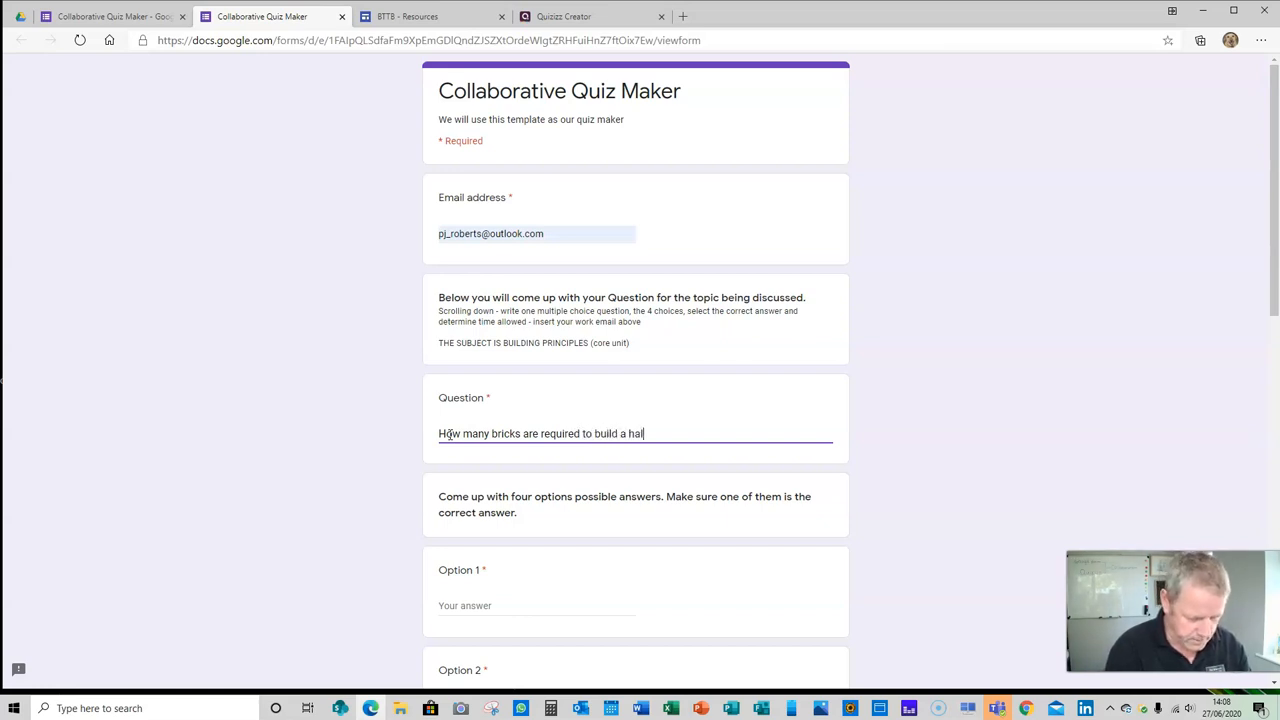
{"action": "type", "text": "f brick wal"}
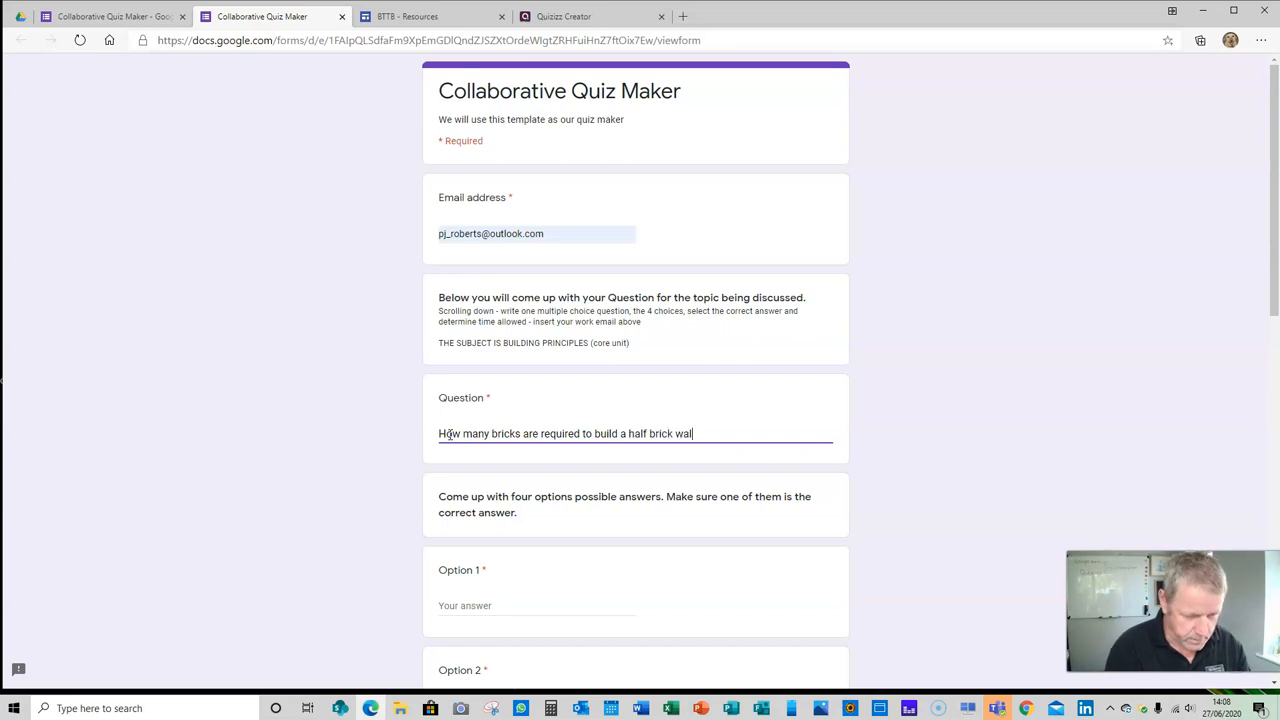
{"action": "type", "text": "l 1m"}
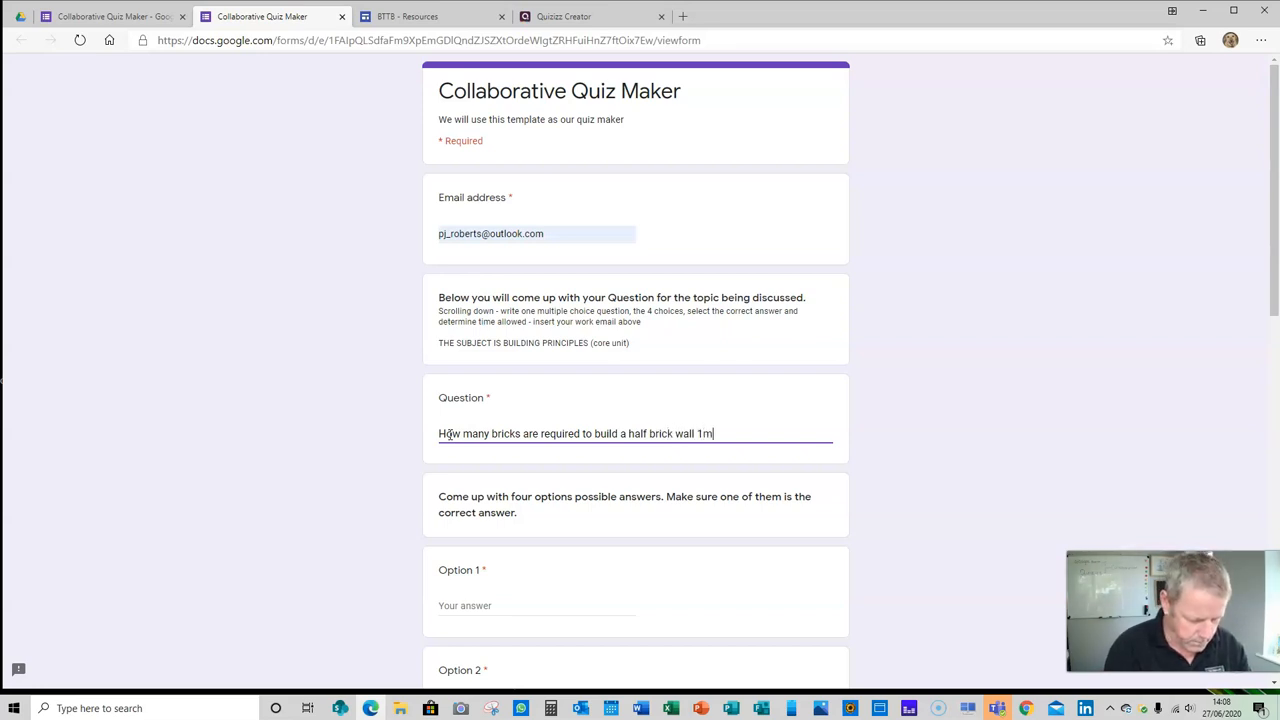
{"action": "type", "text": "etre hi"}
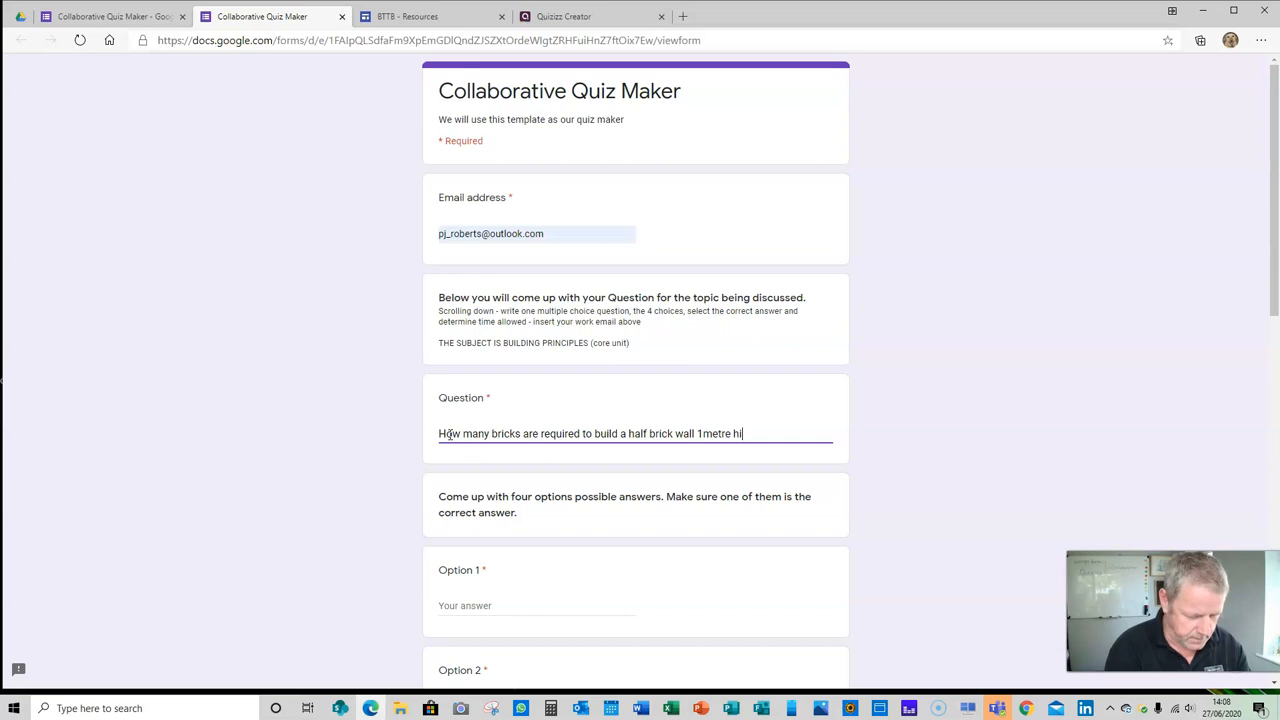
{"action": "type", "text": "gh by 3m long?"}
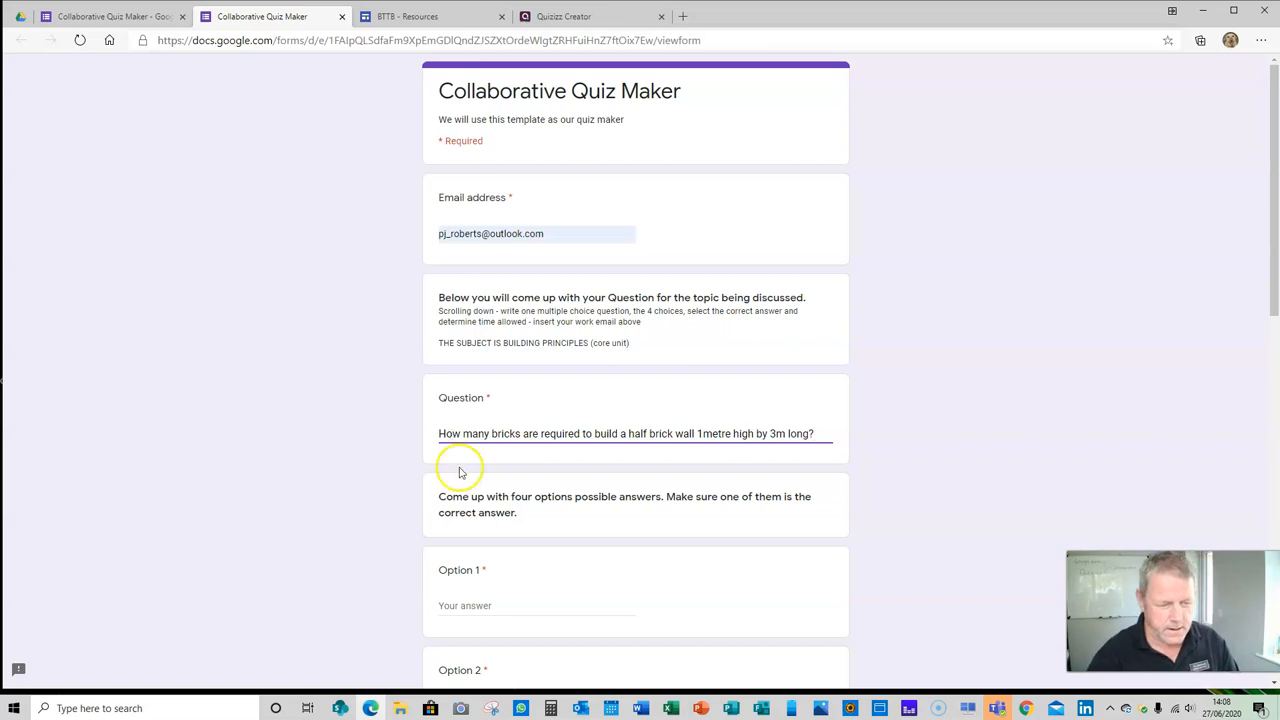
Fill in the four possible answers as 60, 120, 180 and 240 for Options 1 to 4
{"action": "scroll", "coordinate": [655, 468], "scroll_direction": "down", "scroll_amount": 2}
{"action": "left_click", "coordinate": [504, 416]}
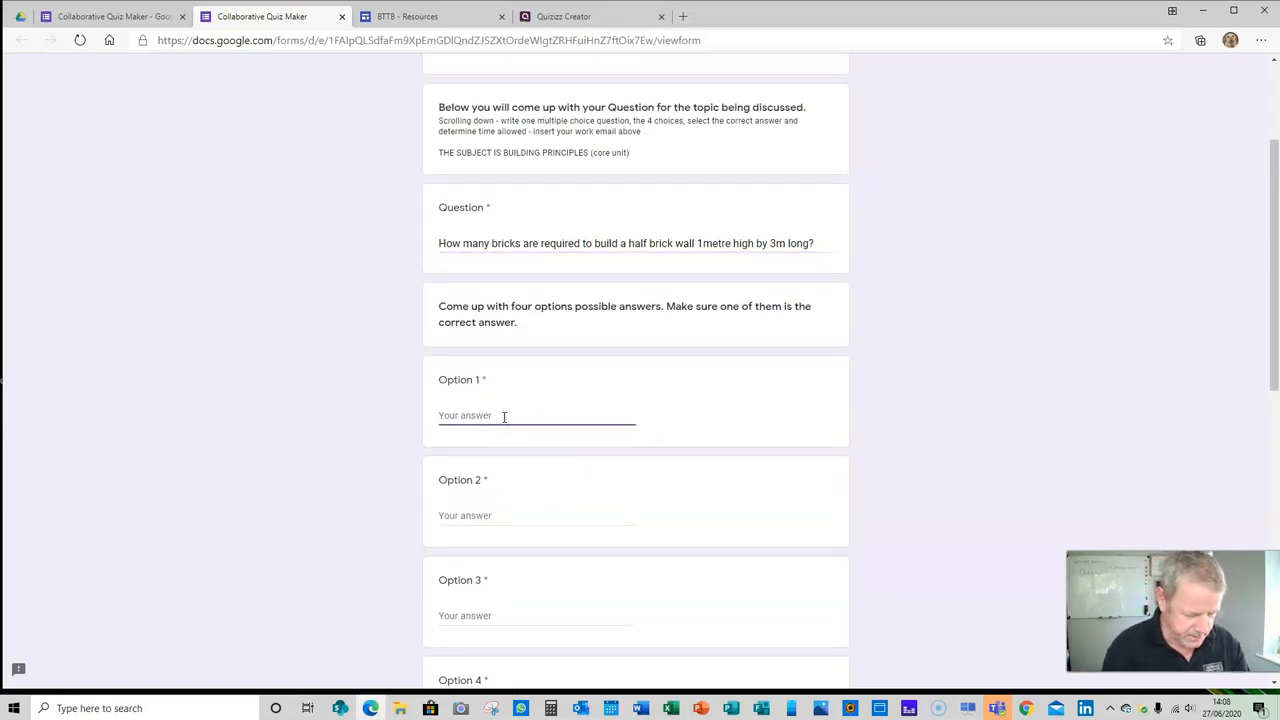
{"action": "type", "text": "60"}
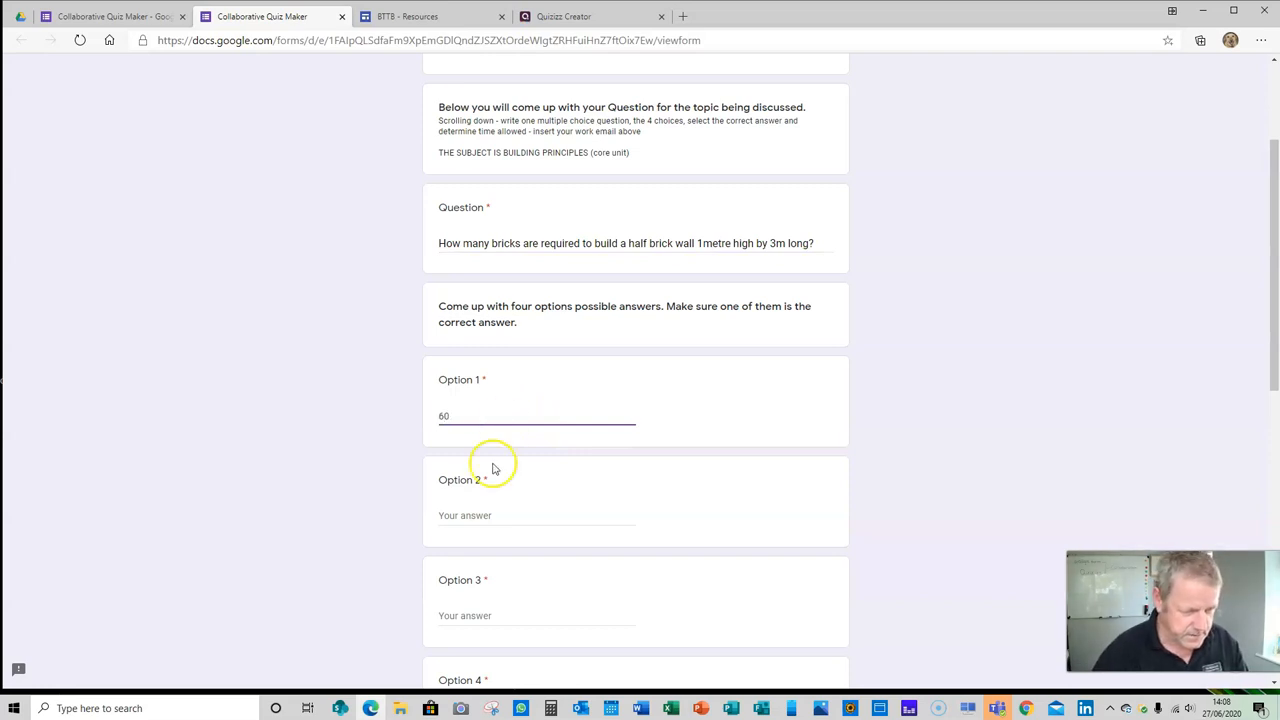
{"action": "left_click", "coordinate": [479, 514]}
{"action": "type", "text": "120"}
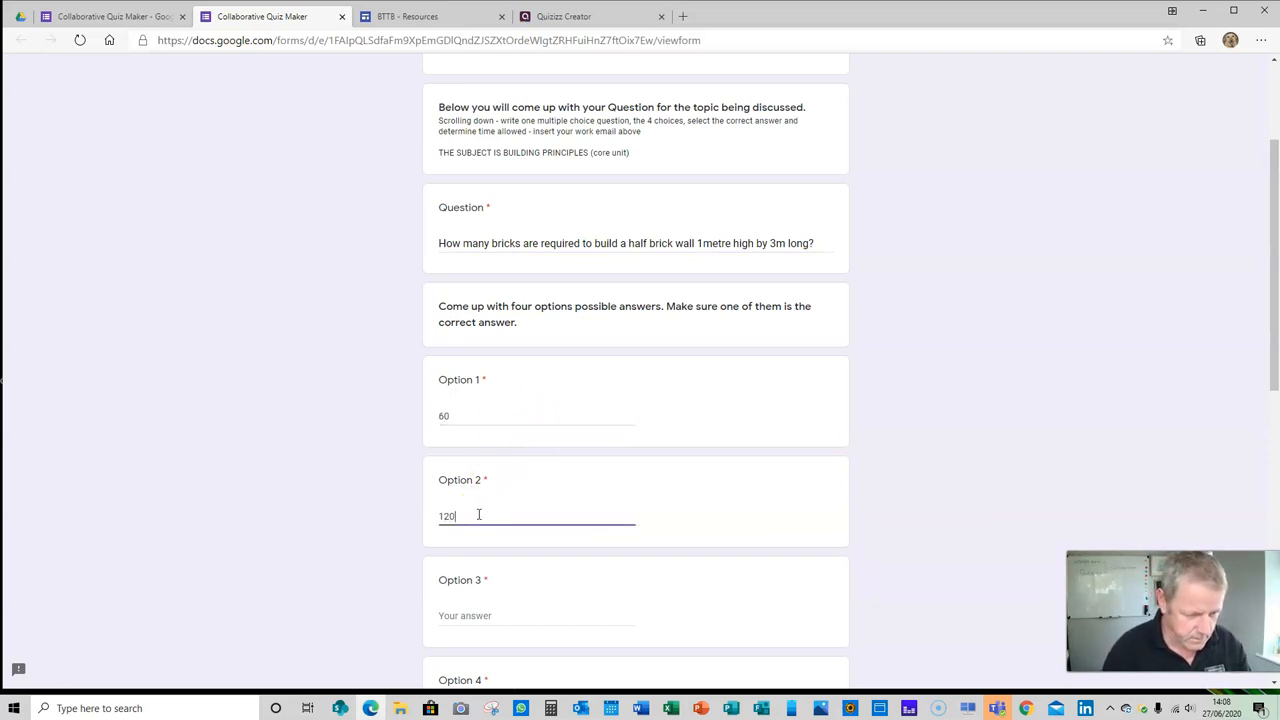
{"action": "left_click", "coordinate": [457, 614]}
{"action": "type", "text": "1"}
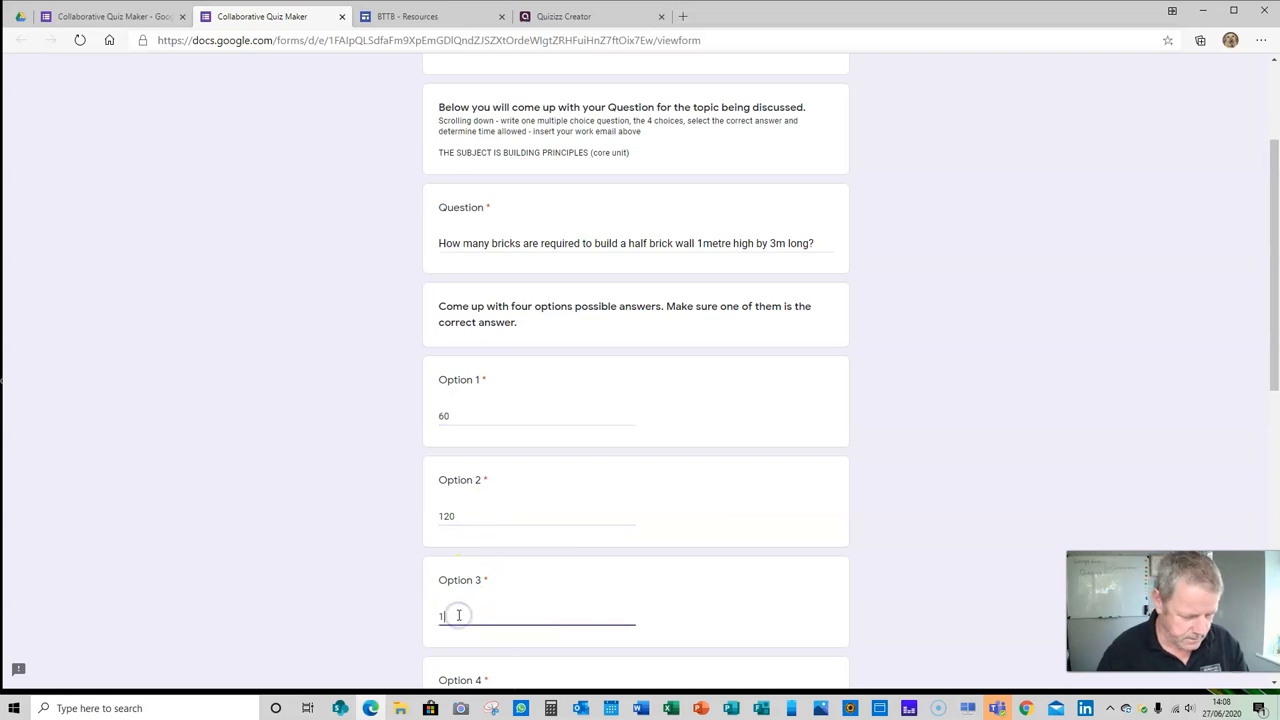
{"action": "type", "text": "80"}
{"action": "scroll", "coordinate": [459, 615], "scroll_direction": "down", "scroll_amount": 2}
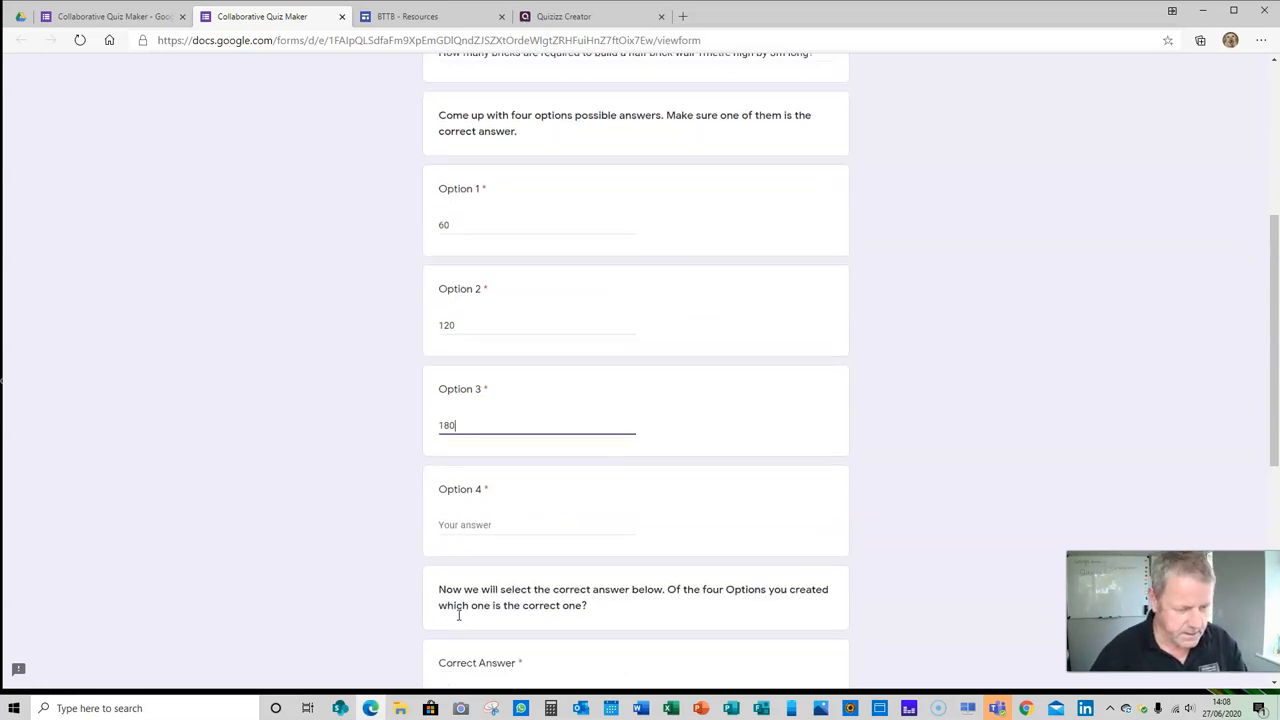
{"action": "left_click", "coordinate": [449, 525]}
{"action": "type", "text": "240"}
Check the four options and mark option 3 as the correct answer
{"action": "scroll", "coordinate": [500, 480], "scroll_direction": "down", "scroll_amount": 2}
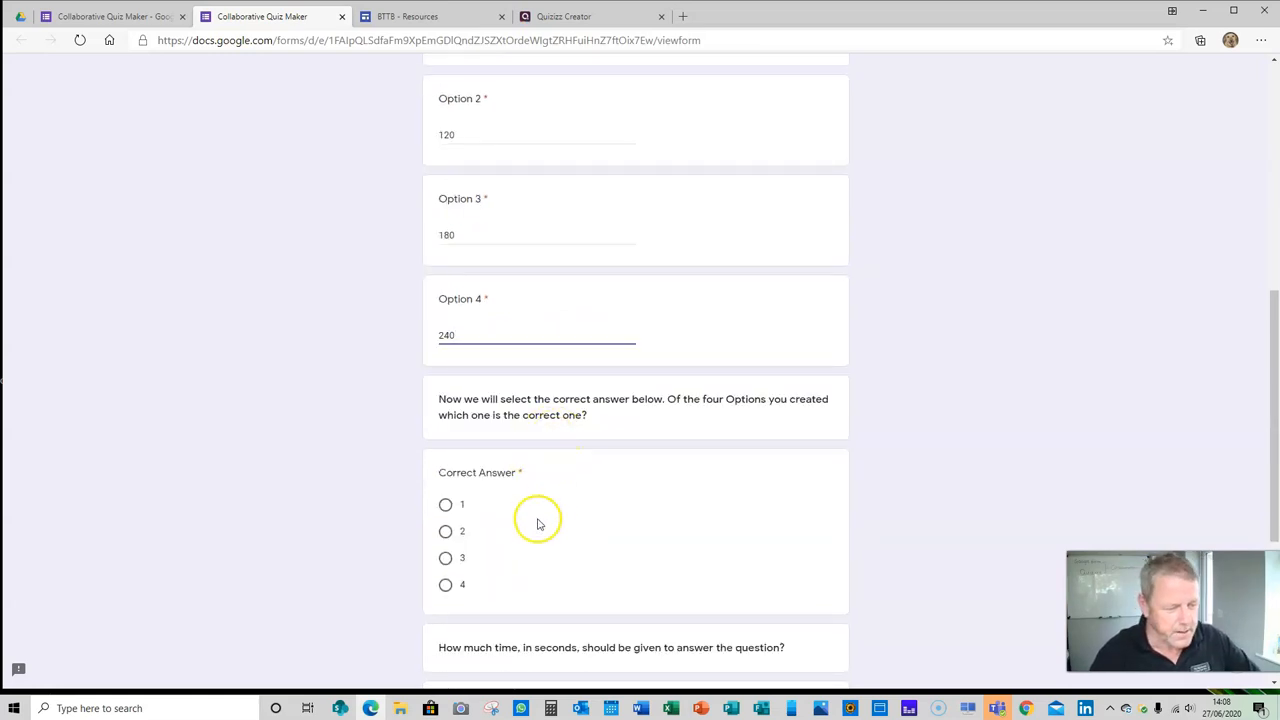
{"action": "scroll", "coordinate": [548, 450], "scroll_direction": "up", "scroll_amount": 2}
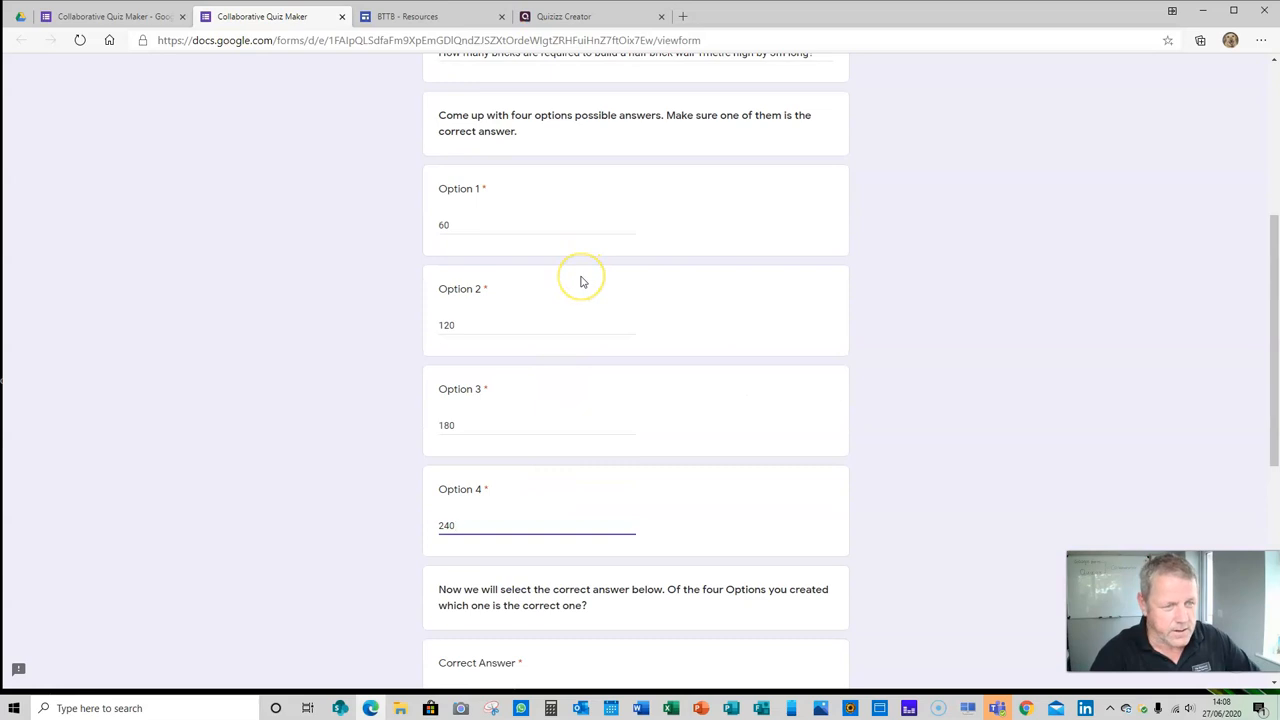
{"action": "scroll", "coordinate": [582, 280], "scroll_direction": "down", "scroll_amount": 2}
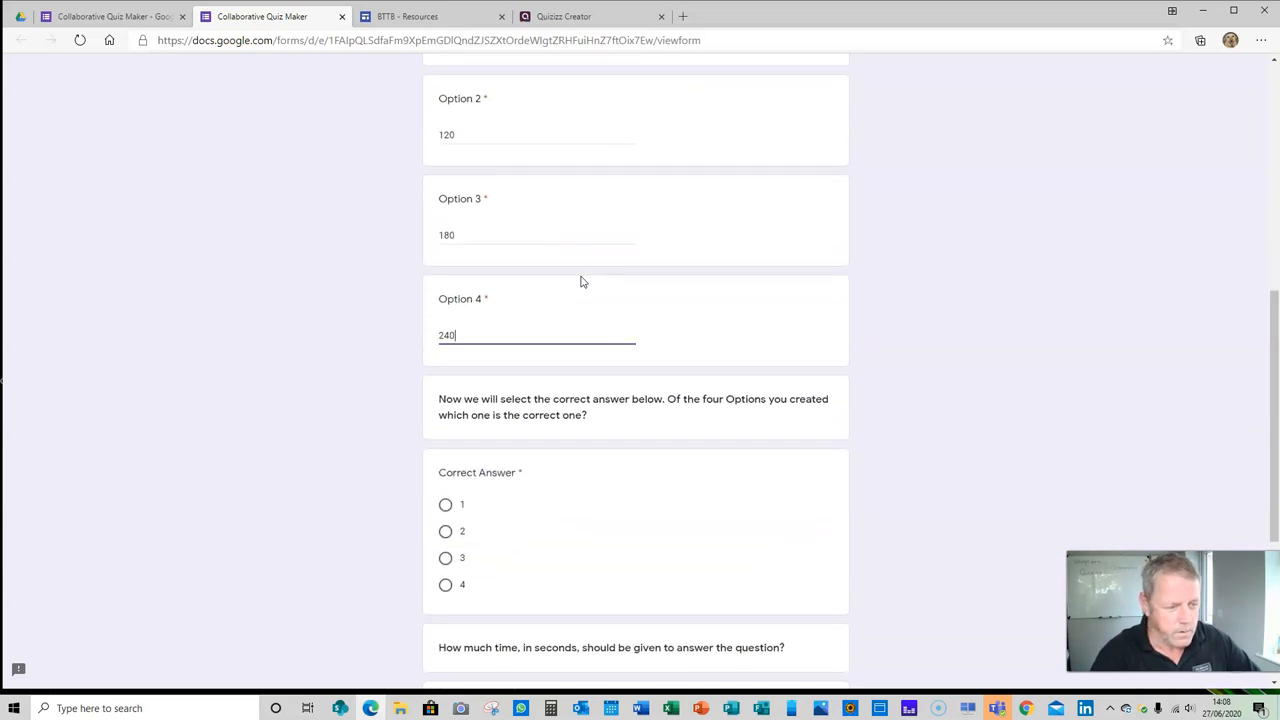
{"action": "left_click", "coordinate": [448, 566]}
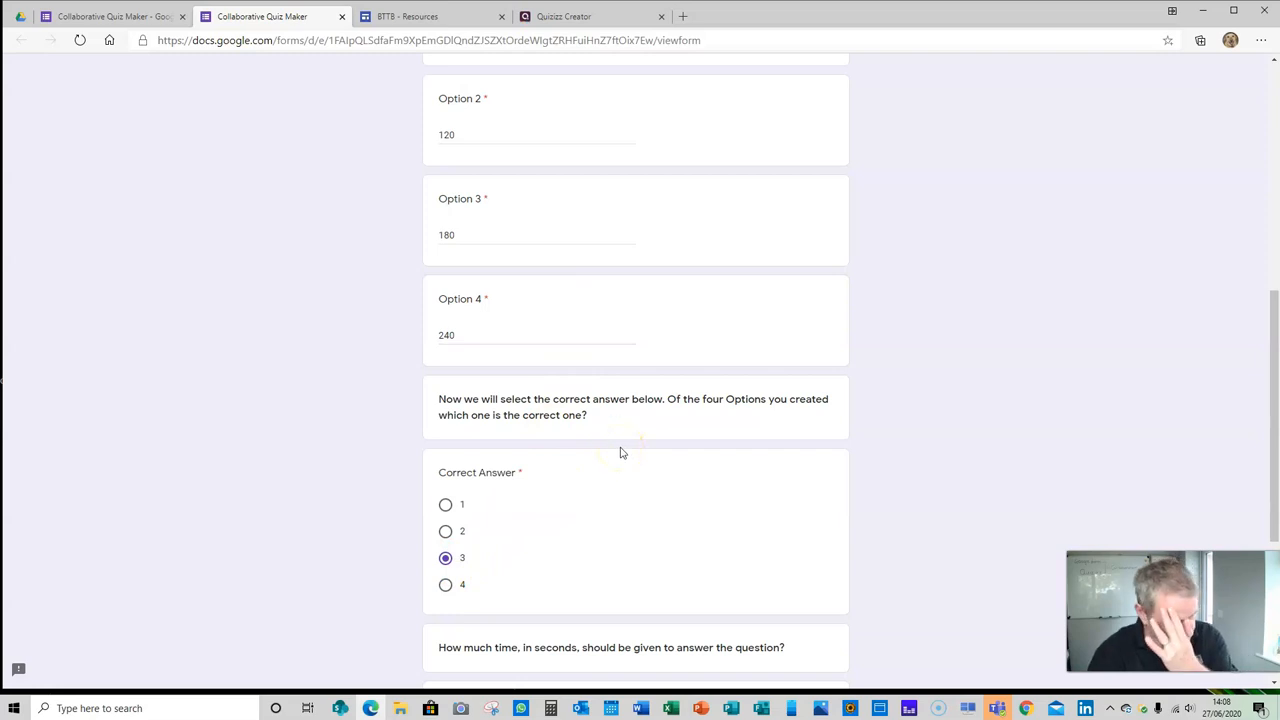
Set the answering time to 20 seconds and submit the form response
{"action": "scroll", "coordinate": [620, 453], "scroll_direction": "down", "scroll_amount": 3}
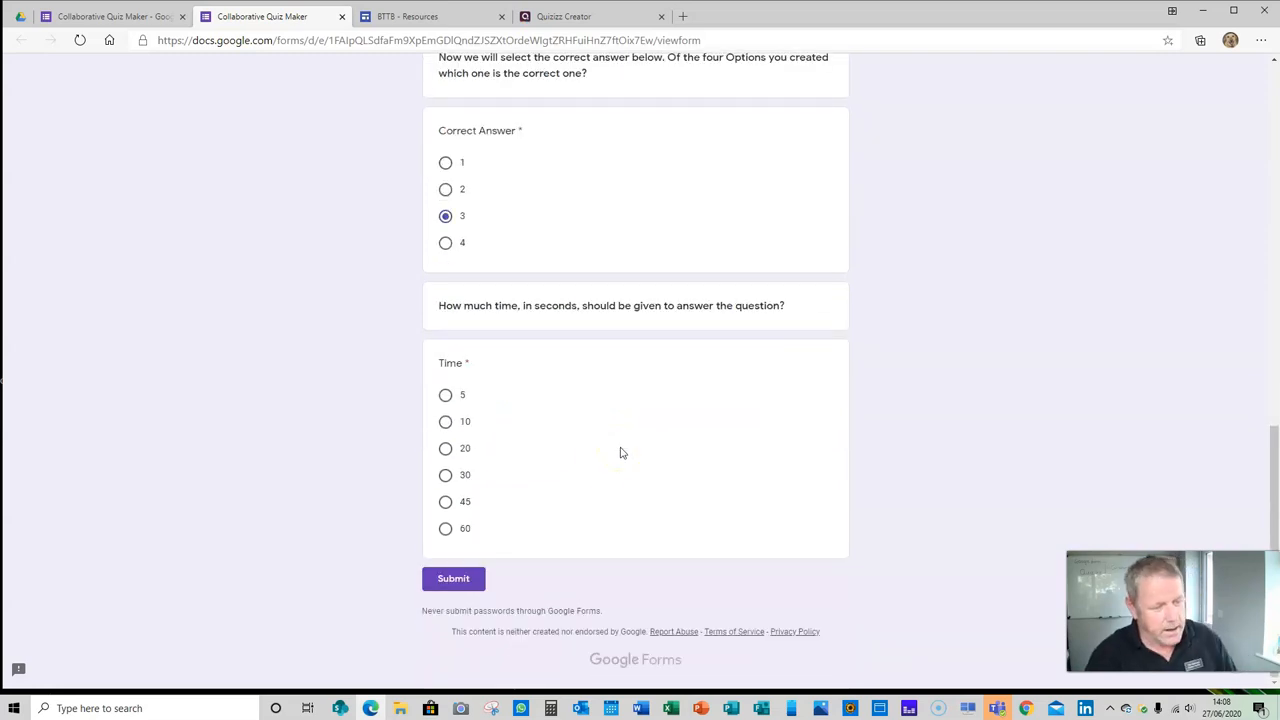
{"action": "left_click", "coordinate": [446, 452]}
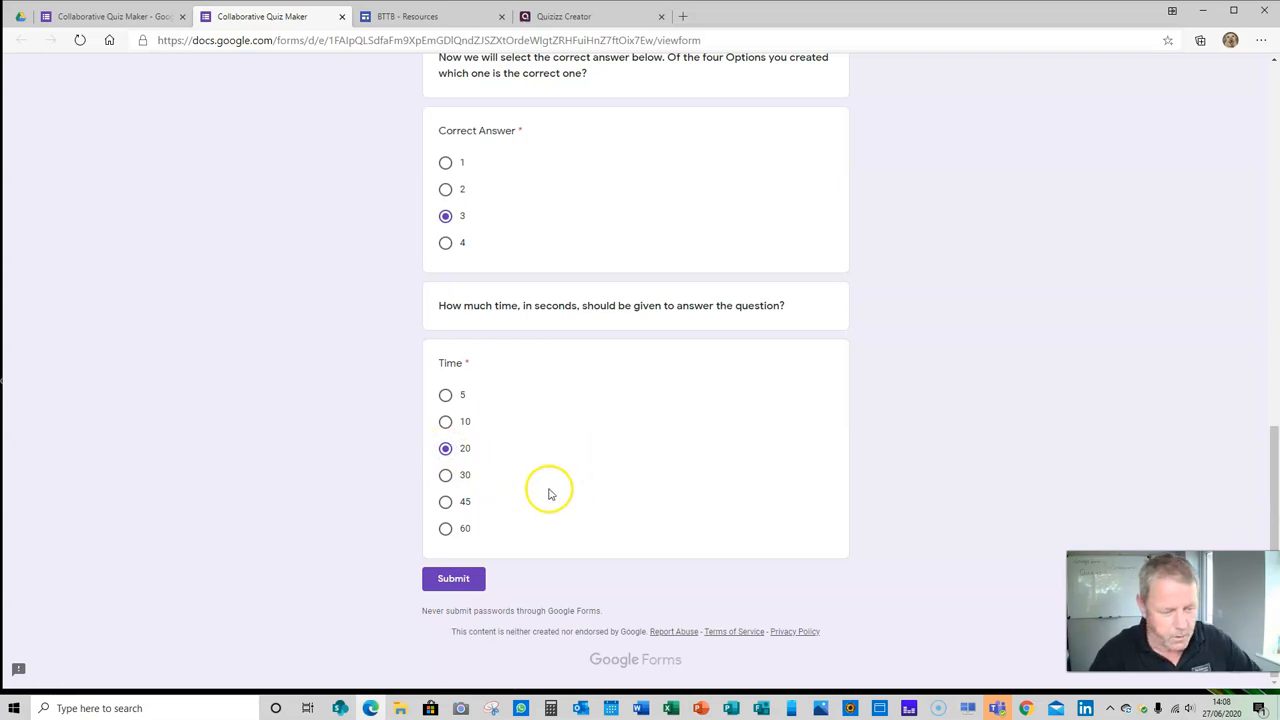
{"action": "left_click", "coordinate": [453, 579]}
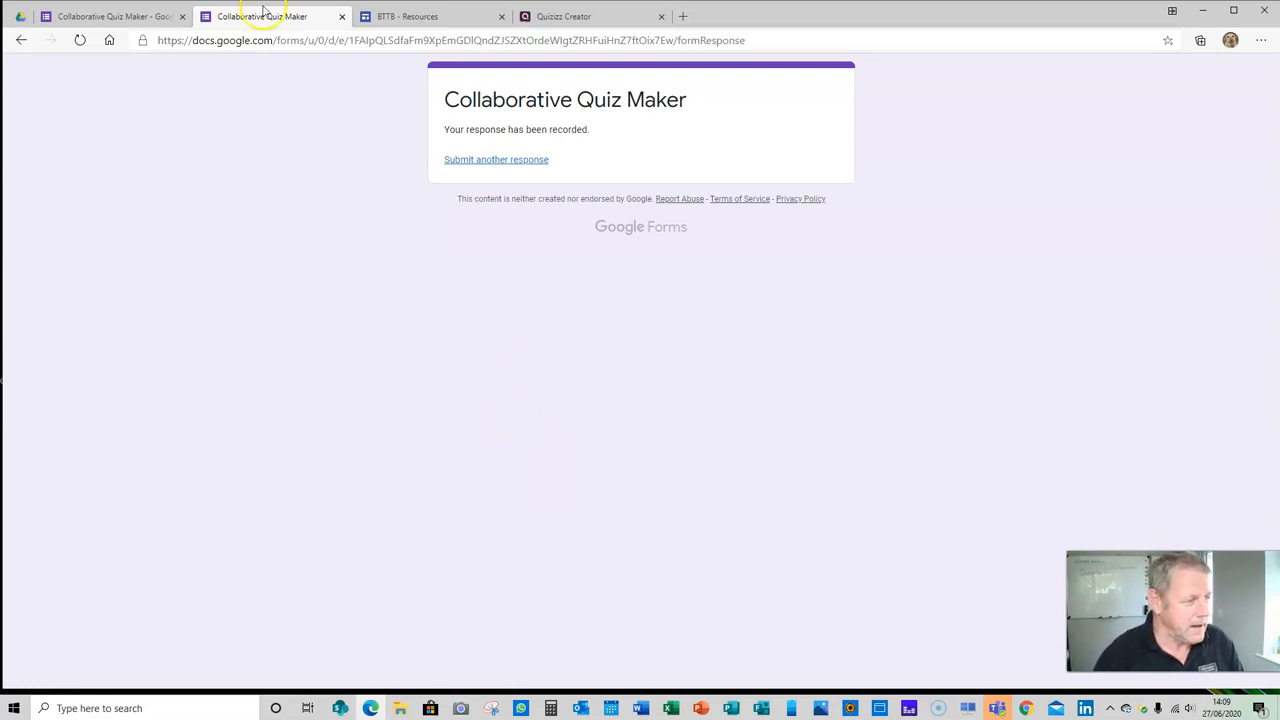
Reopen the Collaborative Quiz Maker form from Google Drive and open its collected responses in Google Sheets
{"action": "left_click", "coordinate": [19, 19]}
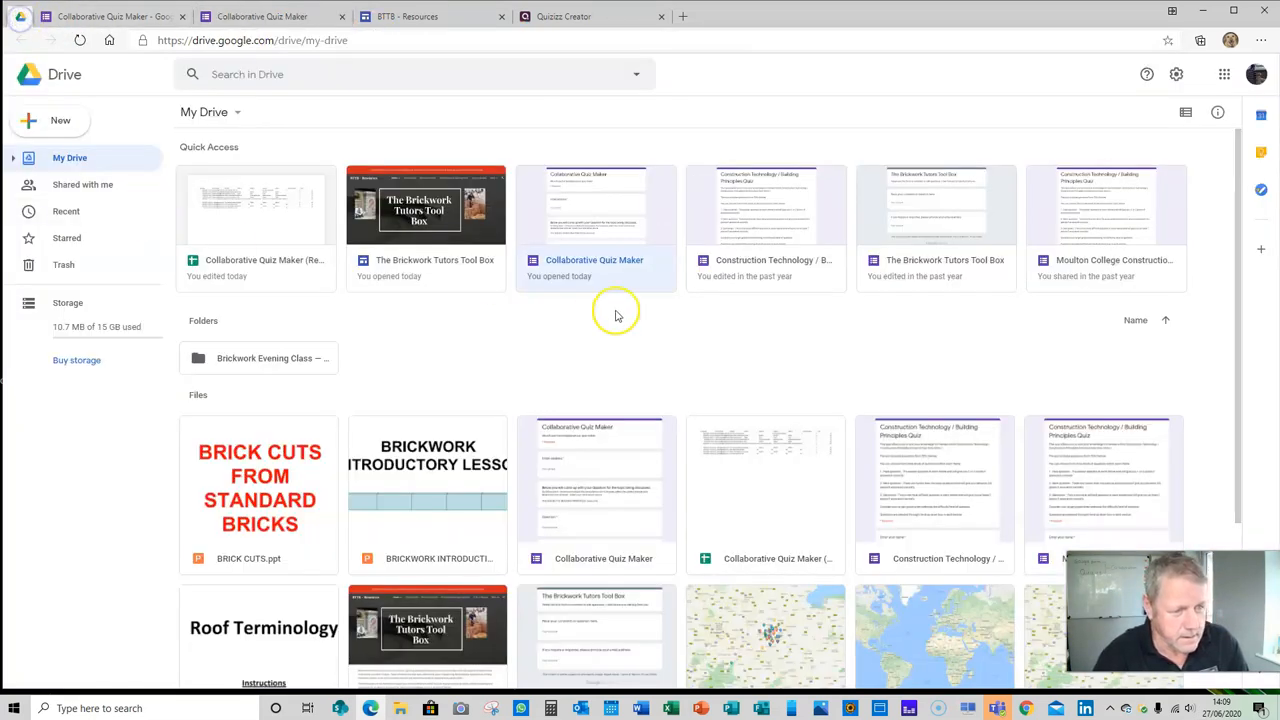
{"action": "double_click", "coordinate": [632, 218]}
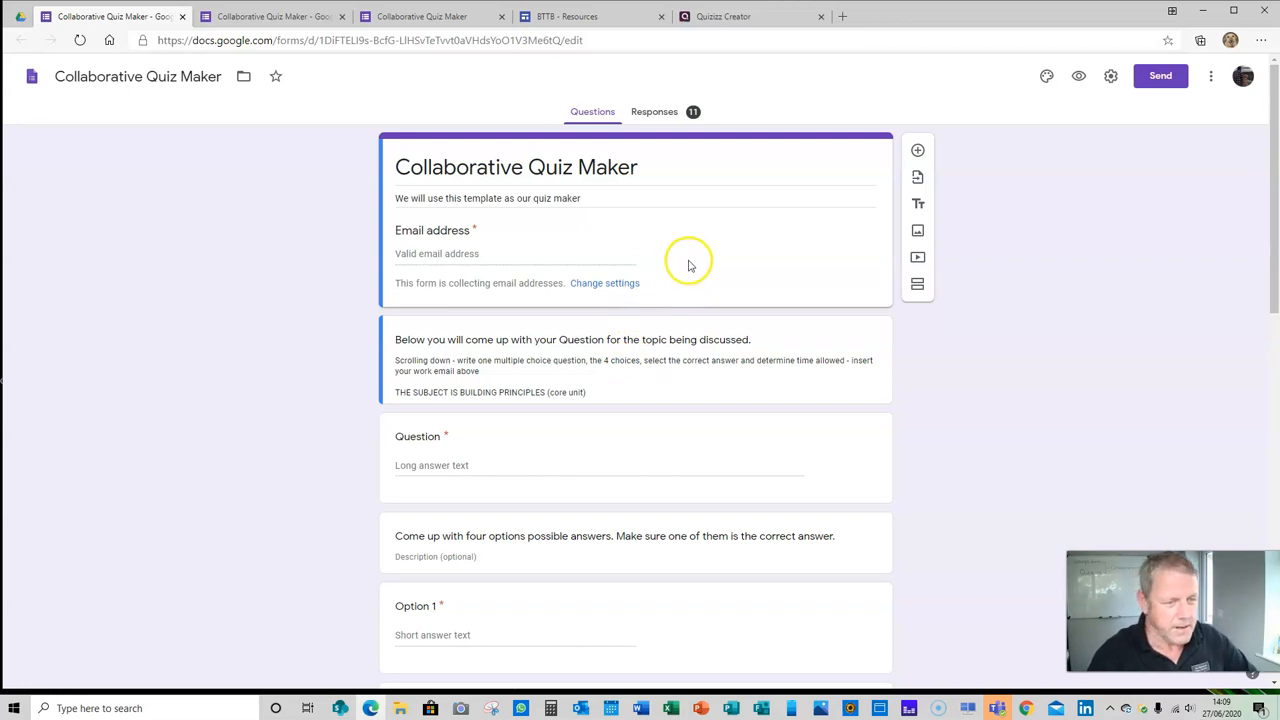
{"action": "left_click", "coordinate": [658, 114]}
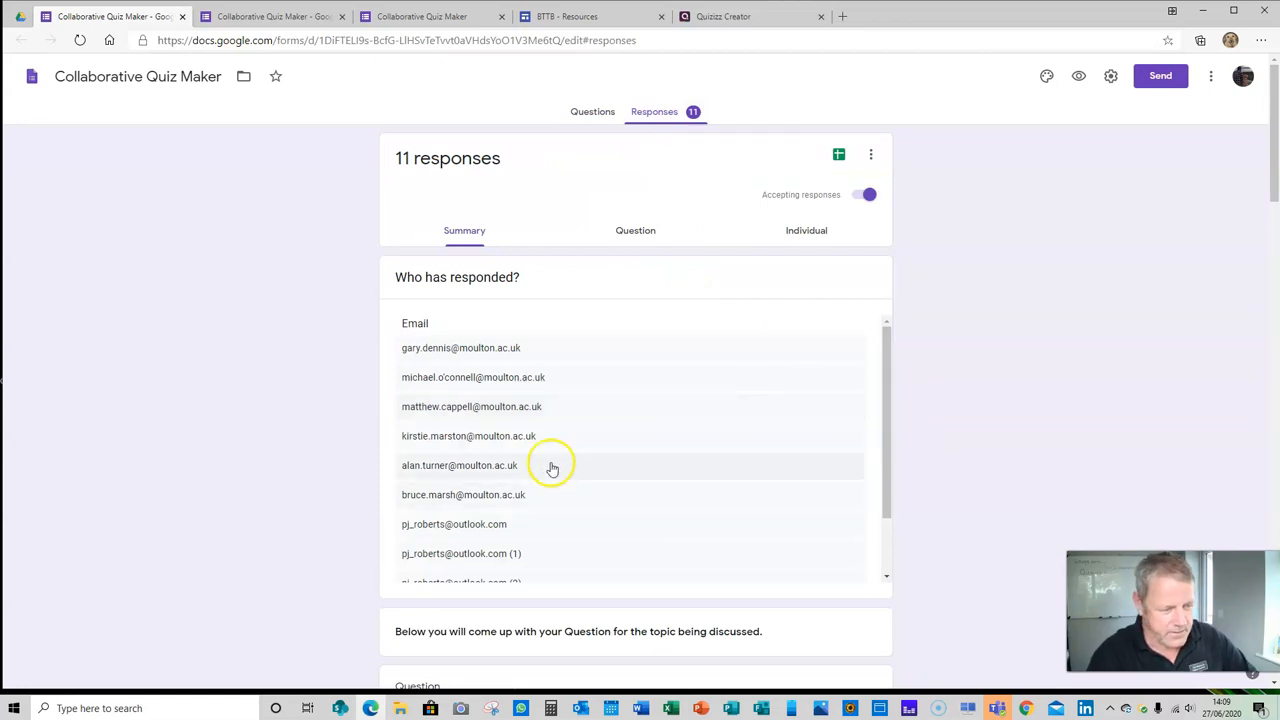
{"action": "left_click_drag", "start_coordinate": [1270, 145], "coordinate": [1272, 75]}
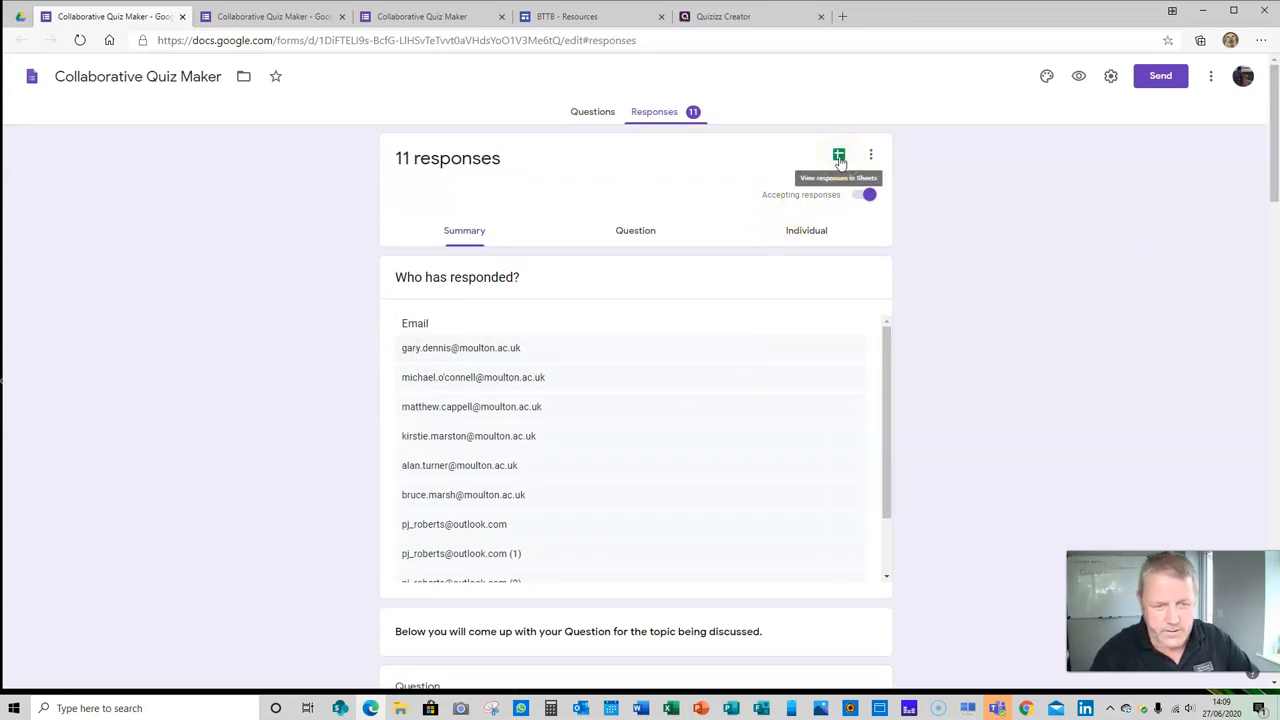
{"action": "left_click", "coordinate": [839, 157]}
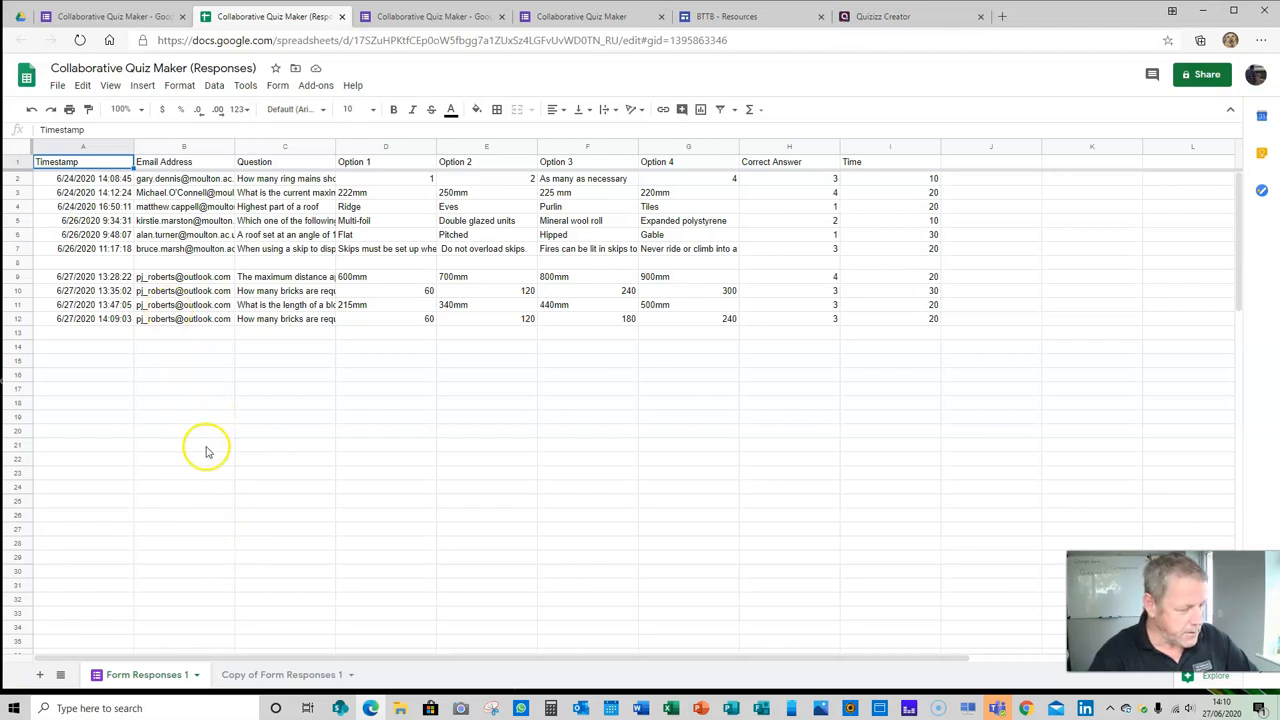
Duplicate the Form Responses 1 sheet, look at the older copy for comparison, and return to the new duplicate
{"action": "left_click", "coordinate": [197, 675]}
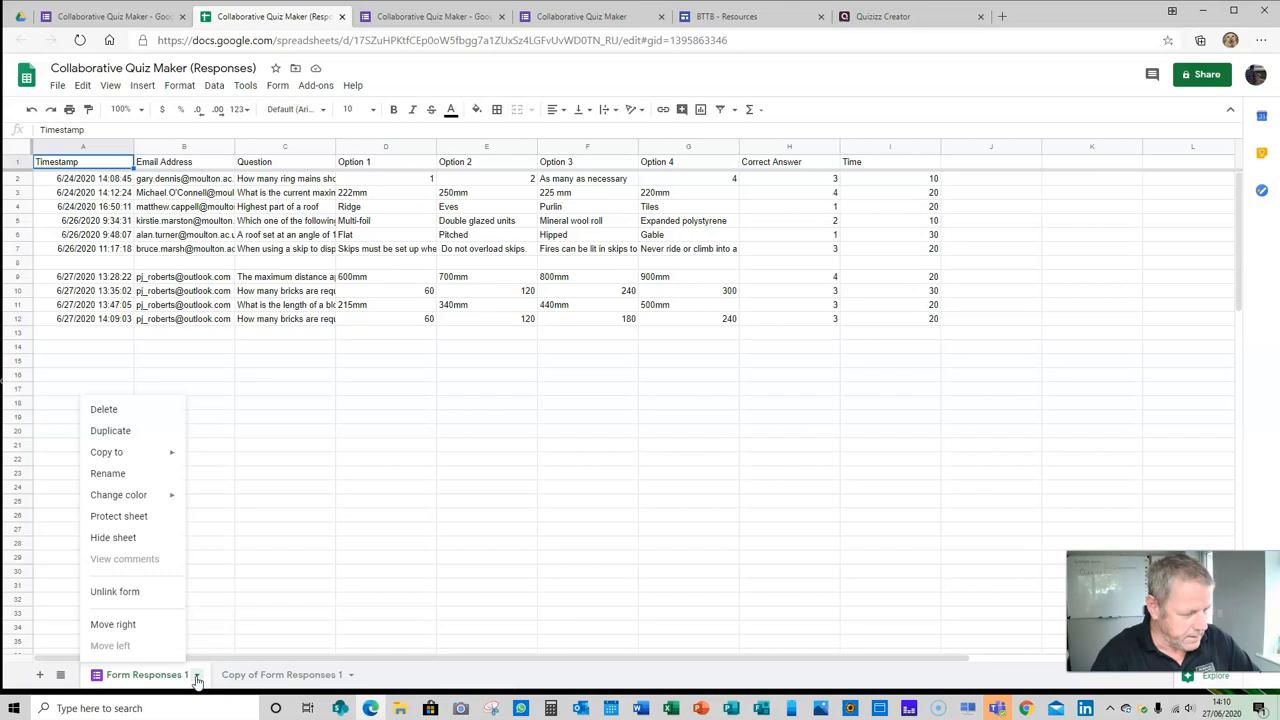
{"action": "left_click", "coordinate": [133, 432]}
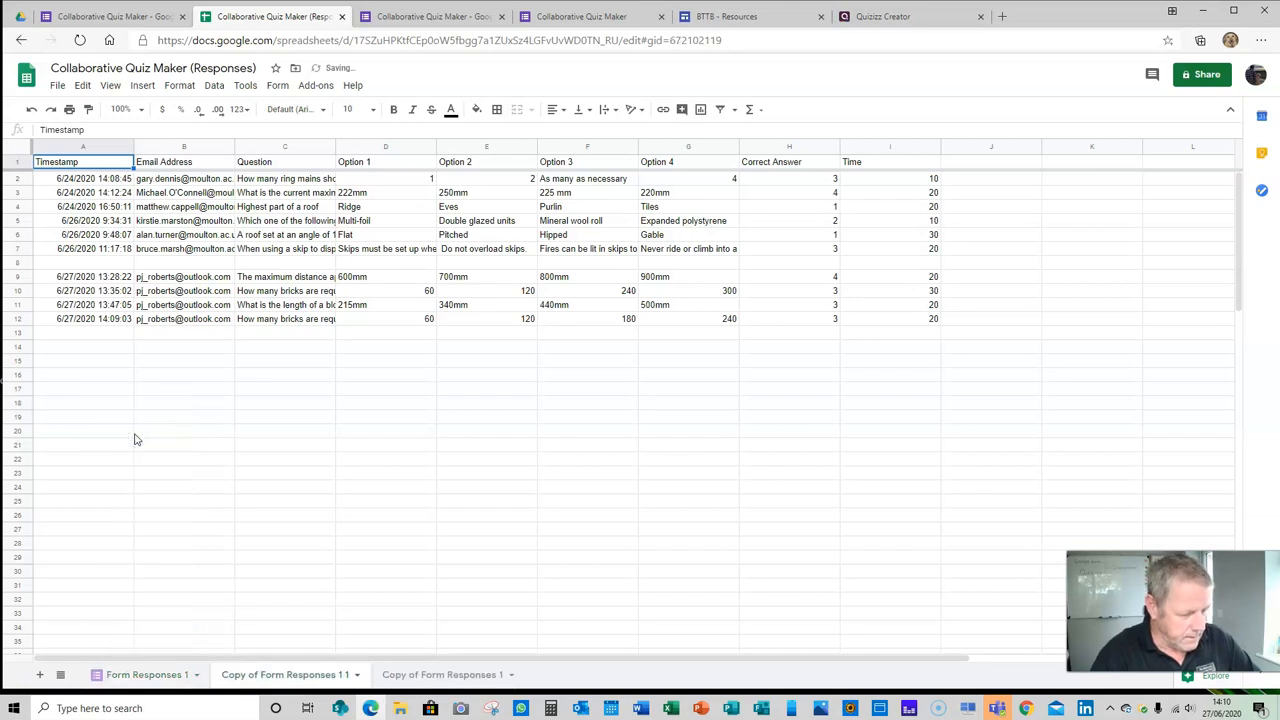
{"action": "left_click", "coordinate": [463, 675]}
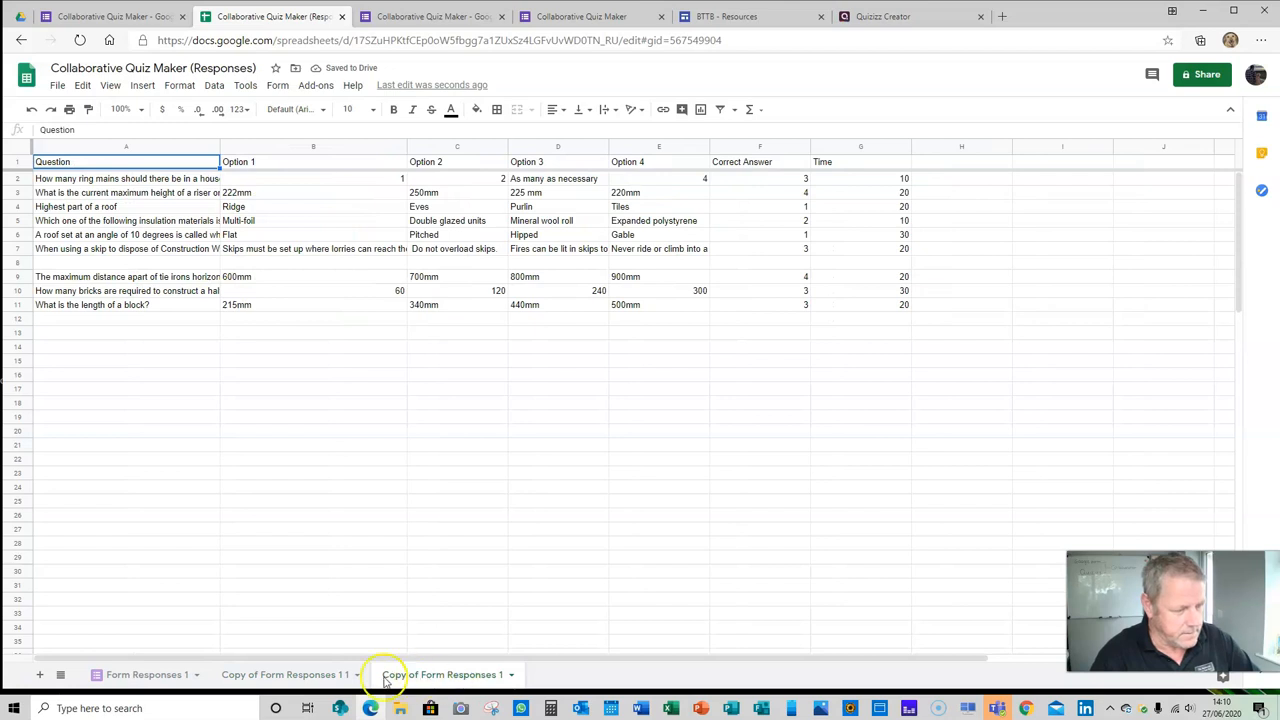
{"action": "left_click", "coordinate": [330, 676]}
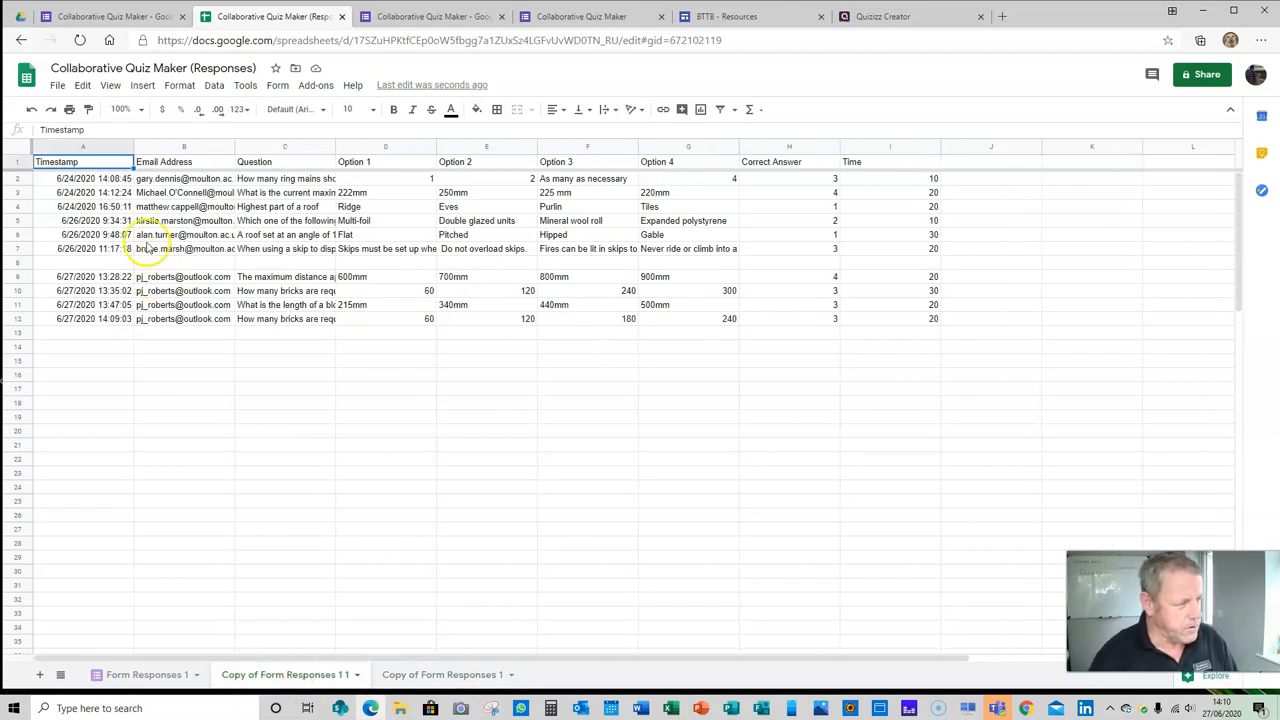
Delete the Timestamp and Email Address columns (A and B) from the duplicated responses sheet
{"action": "left_click", "coordinate": [81, 146]}
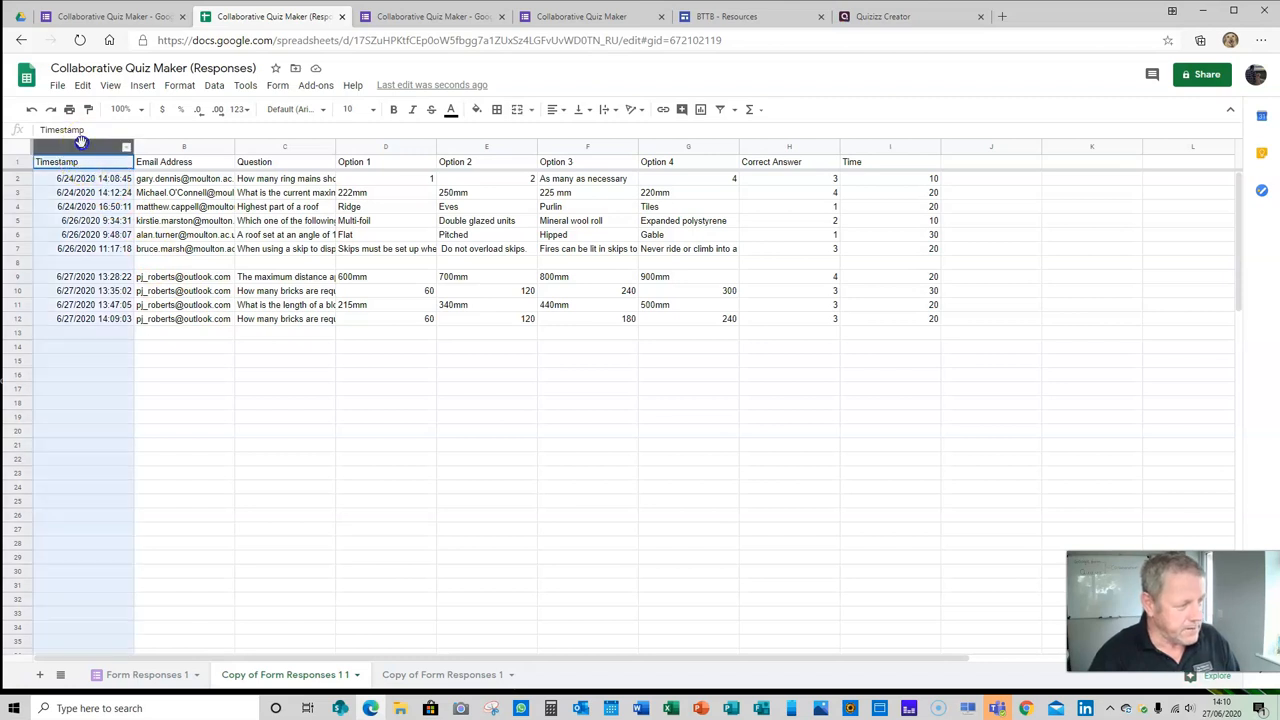
{"action": "left_click", "coordinate": [170, 146], "text": "shift"}
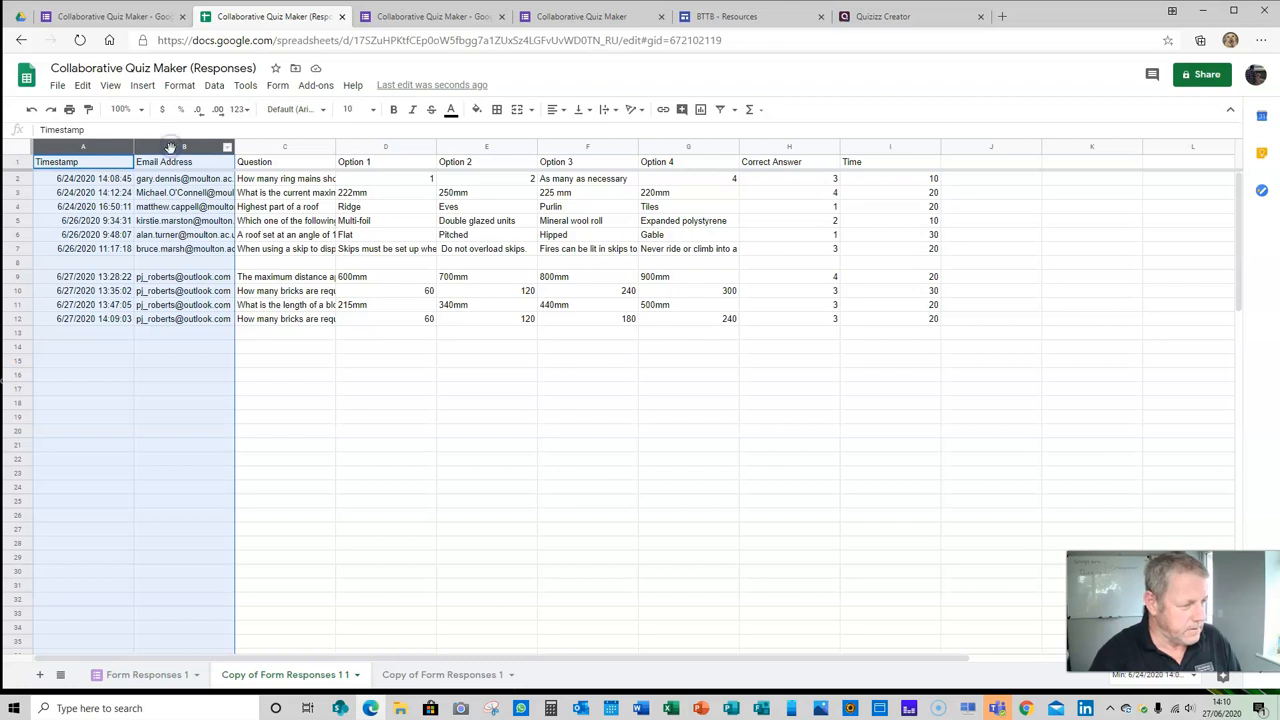
{"action": "right_click", "coordinate": [172, 155]}
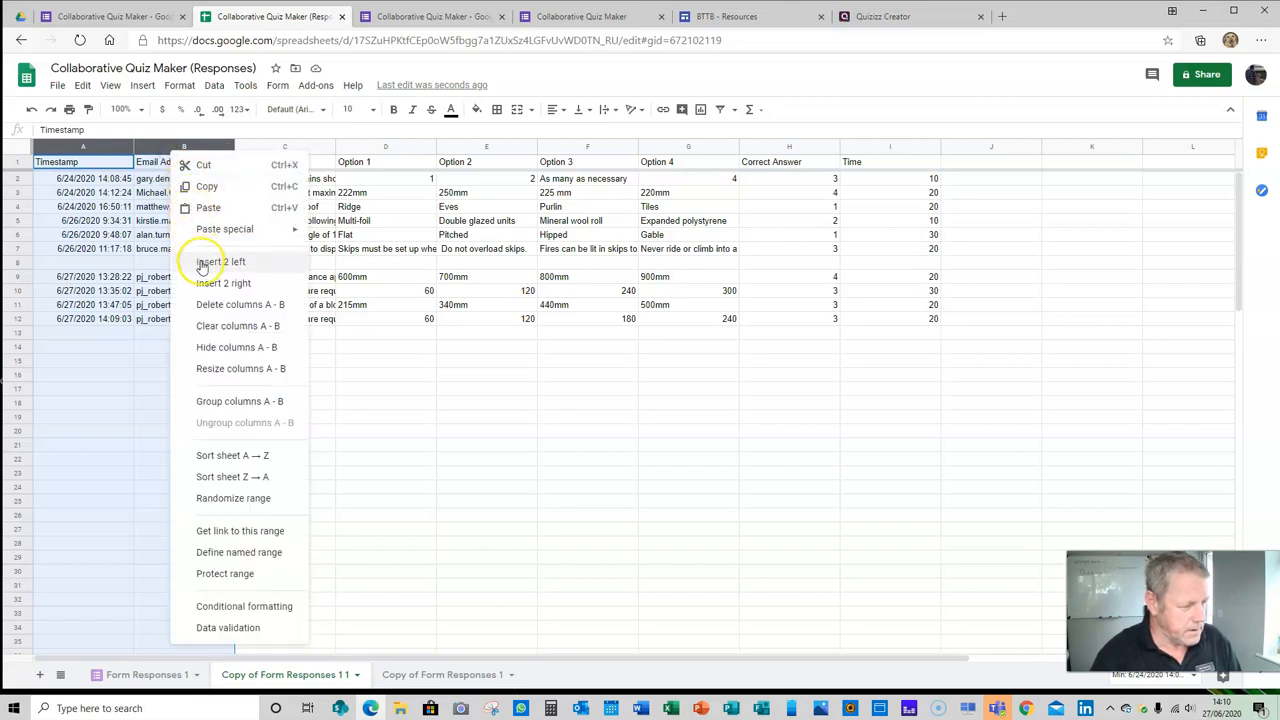
{"action": "left_click", "coordinate": [205, 305]}
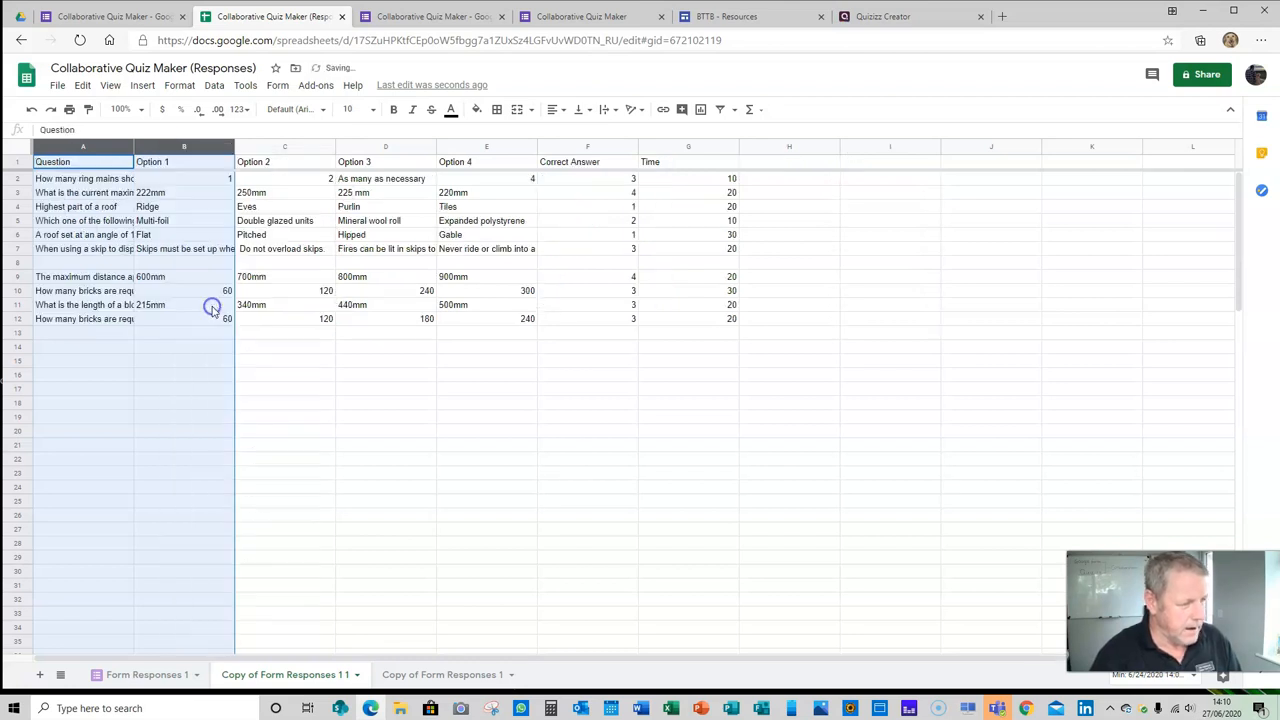
{"action": "left_click", "coordinate": [316, 376]}
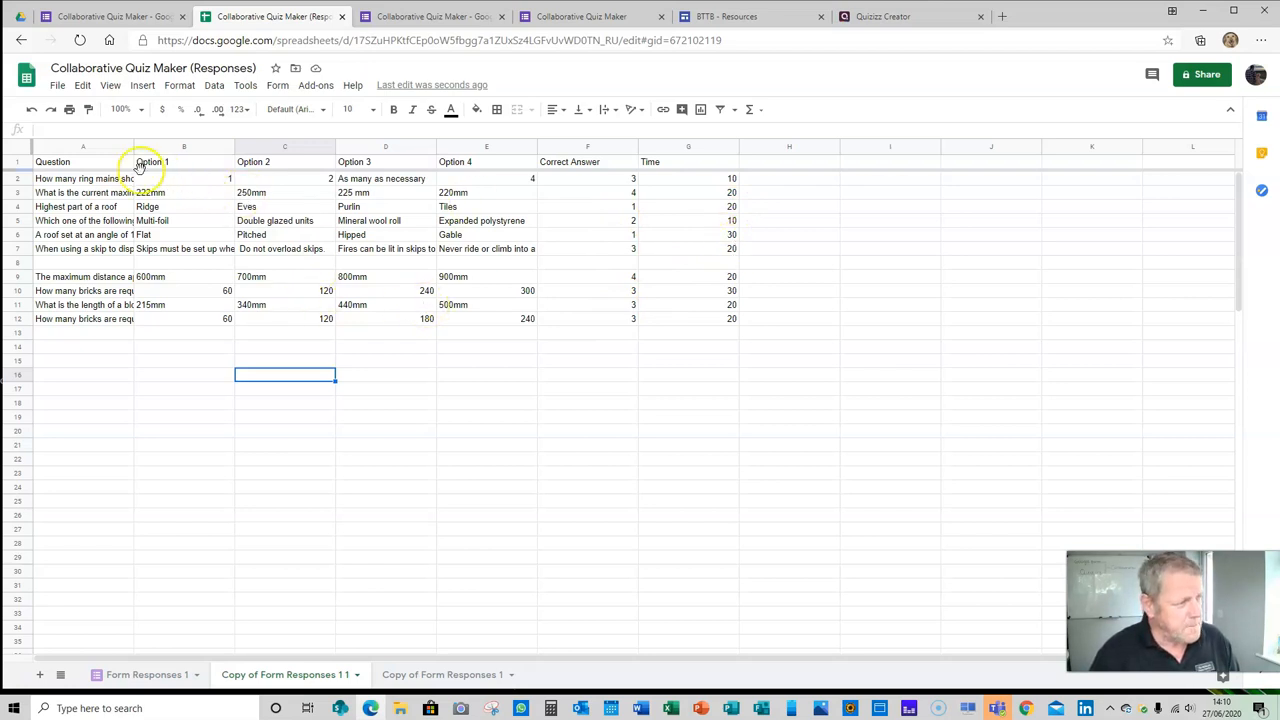
Download the responses spreadsheet as a Microsoft Excel (.xlsx) file
{"action": "left_click", "coordinate": [58, 87]}
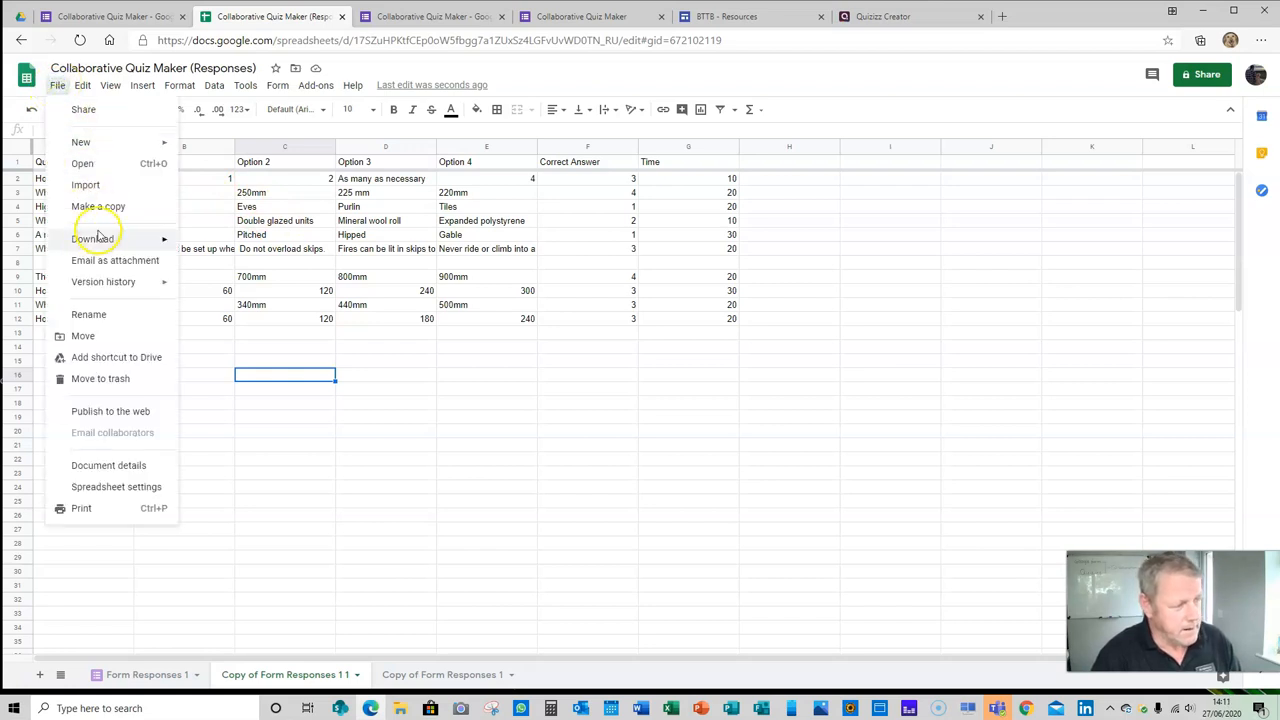
{"action": "mouse_move", "coordinate": [101, 246]}
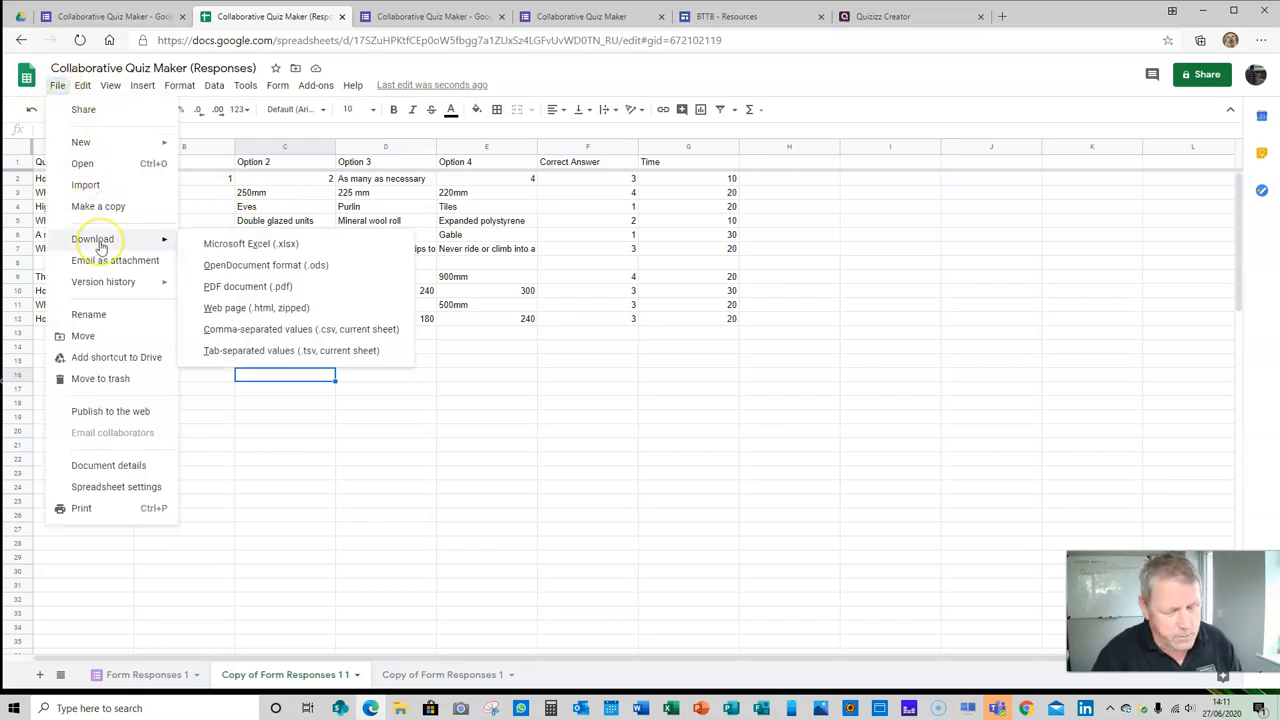
{"action": "left_click", "coordinate": [252, 248]}
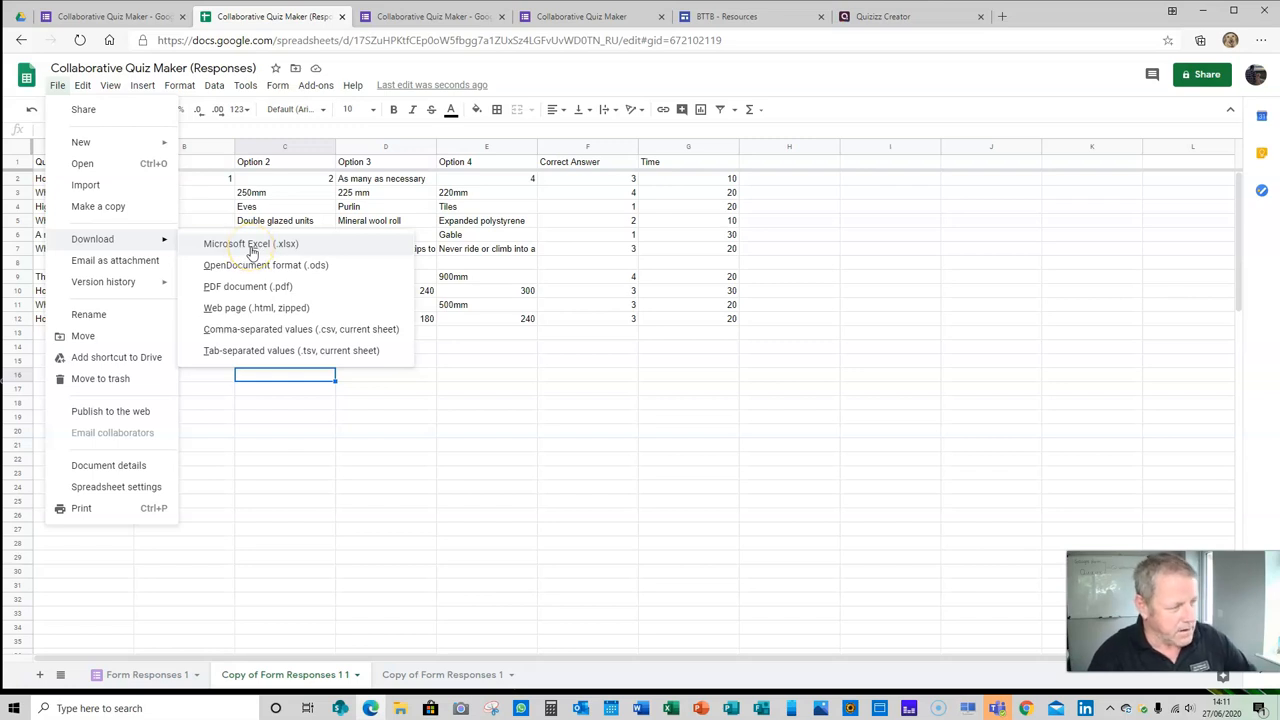
{"action": "left_click", "coordinate": [252, 246]}
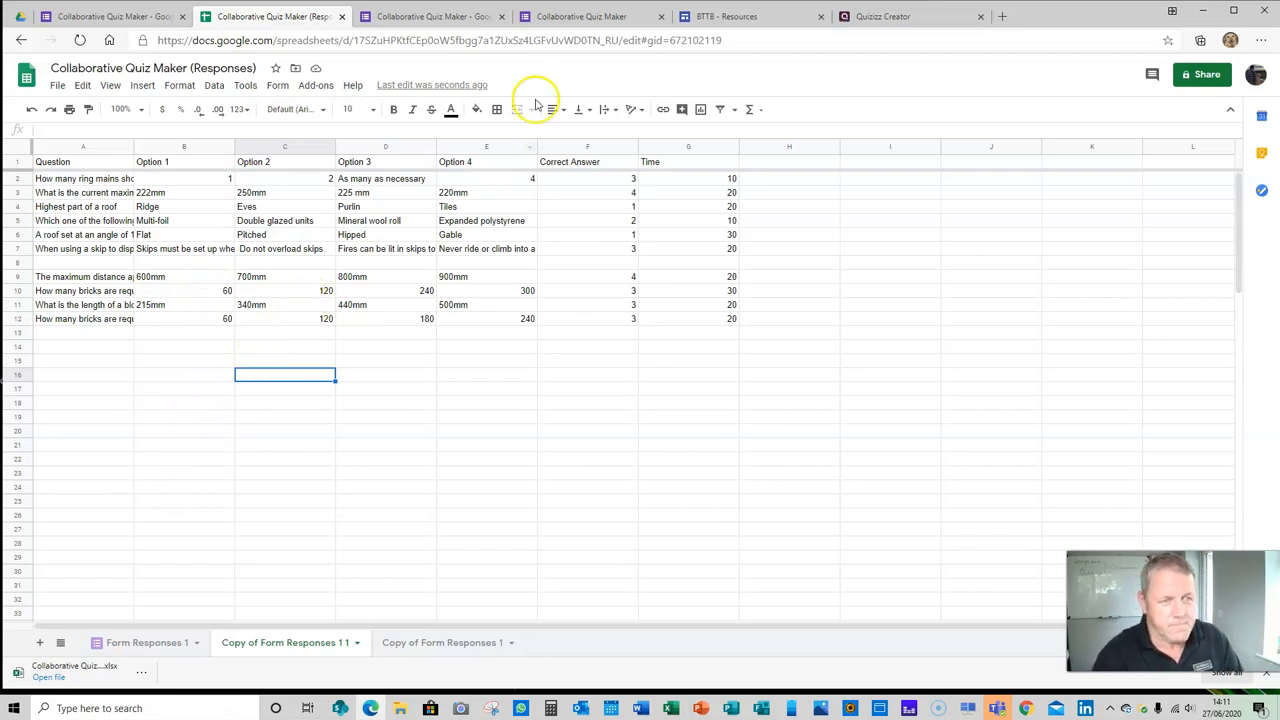
Switch to the Building Principles quiz in Quizizz, import the downloaded Collaborative Quiz Maker .xlsx spreadsheet, and save its questions
{"action": "left_click", "coordinate": [885, 17]}
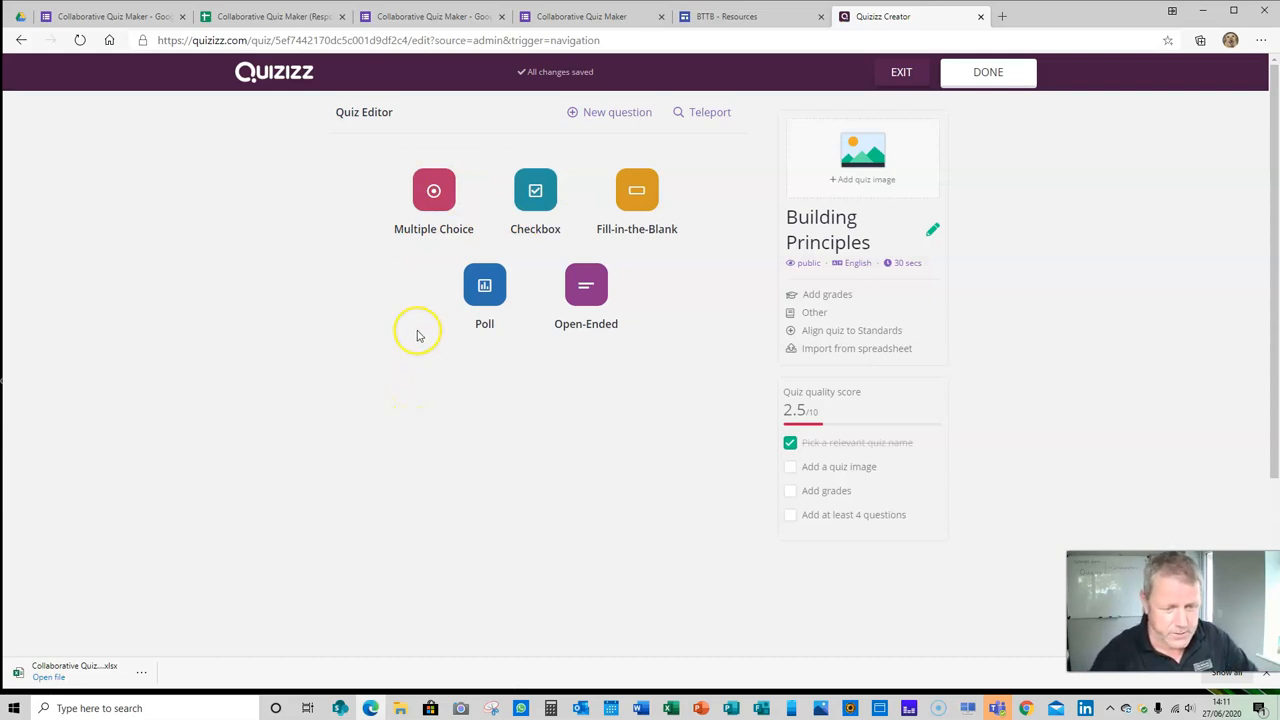
{"action": "left_click", "coordinate": [840, 350]}
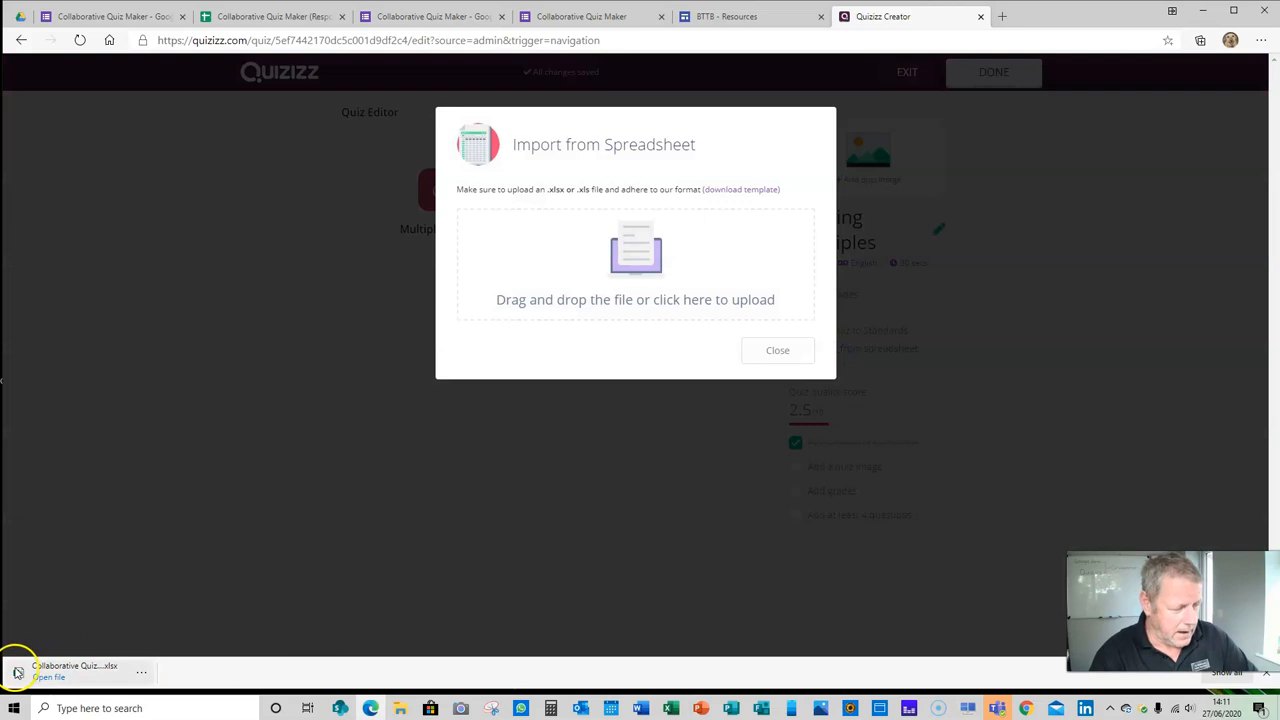
{"action": "left_click_drag", "start_coordinate": [17, 673], "coordinate": [656, 262]}
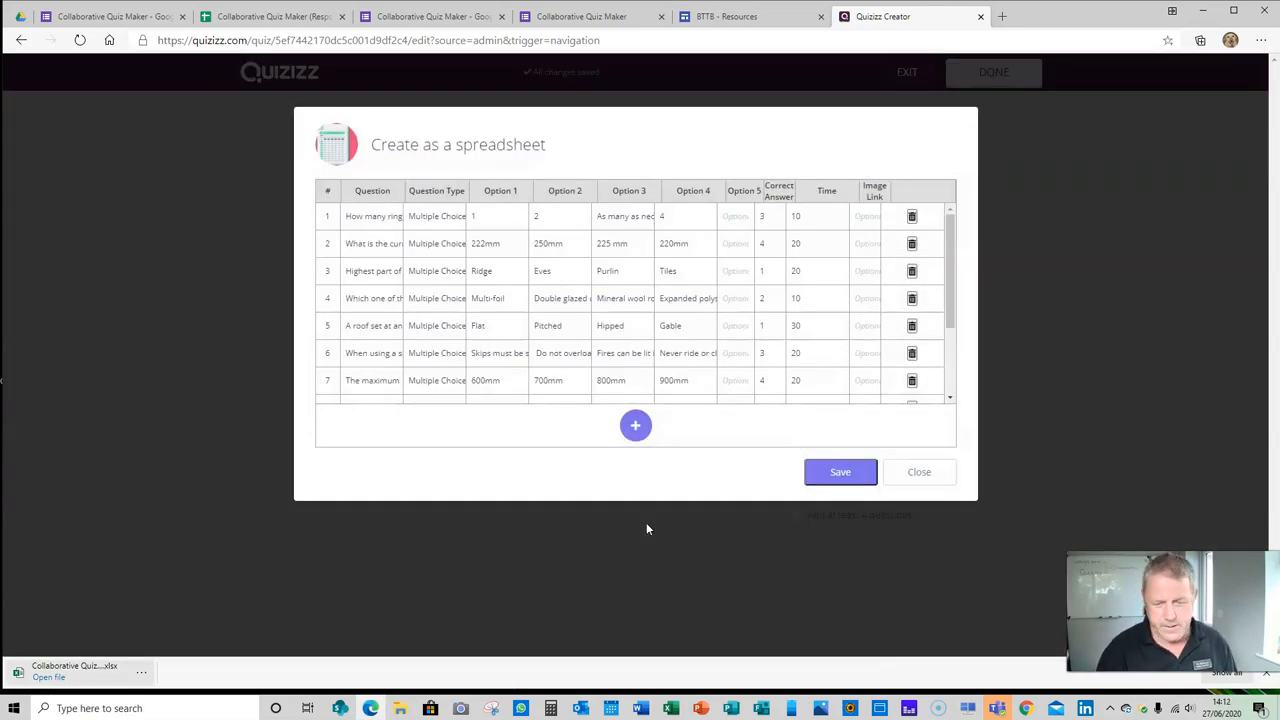
{"action": "left_click", "coordinate": [864, 472]}
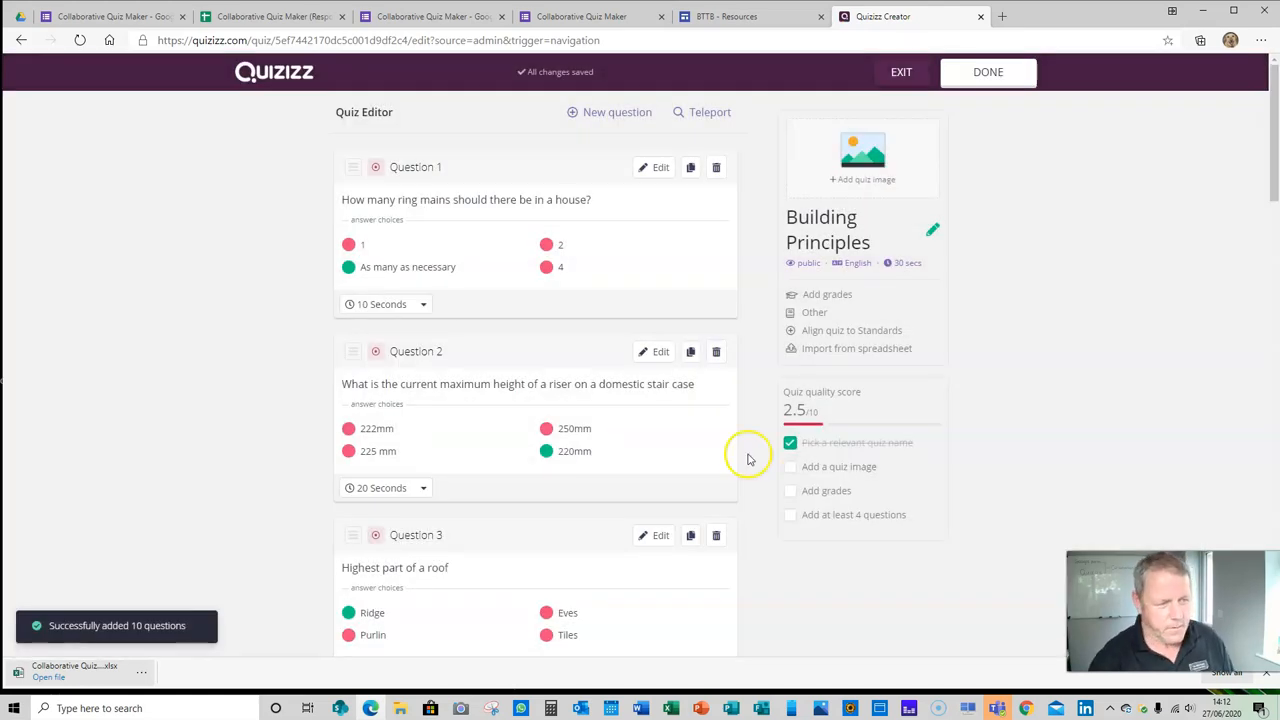
Review the imported questions, their marked correct answers and time limits in the quiz editor
{"action": "scroll", "coordinate": [545, 250], "scroll_direction": "down", "scroll_amount": 6}
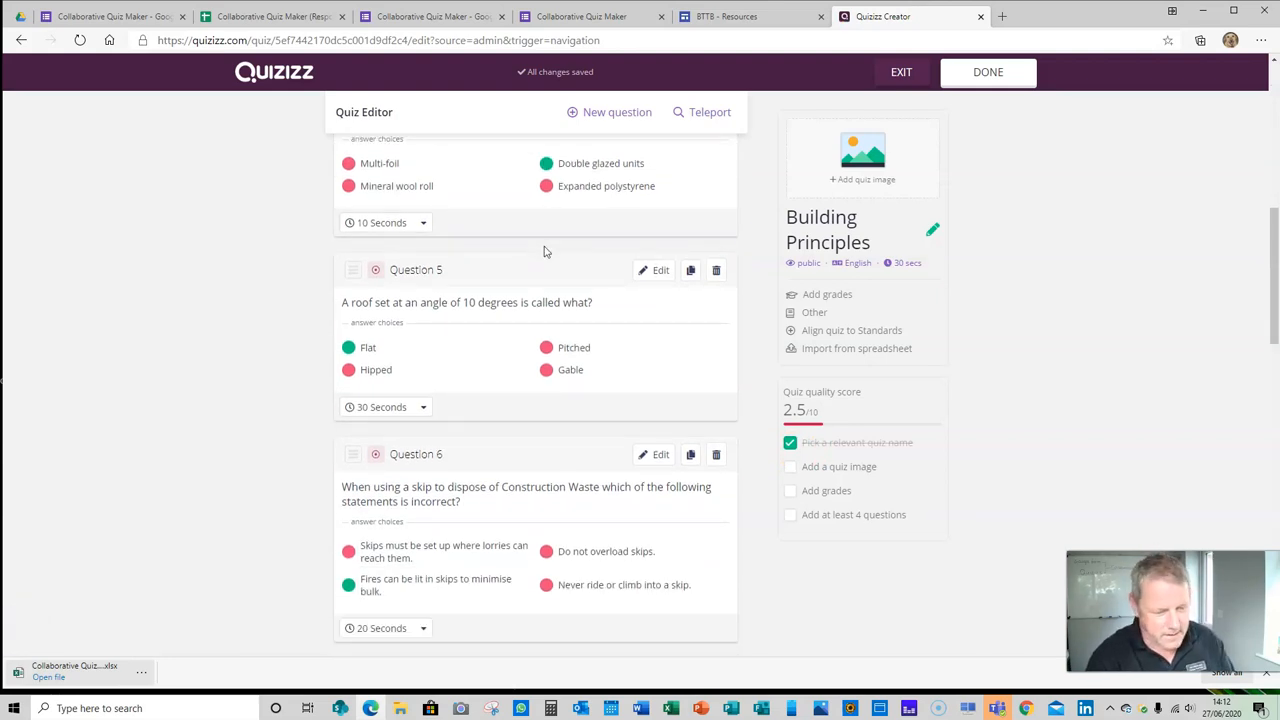
{"action": "scroll", "coordinate": [545, 251], "scroll_direction": "up", "scroll_amount": 2}
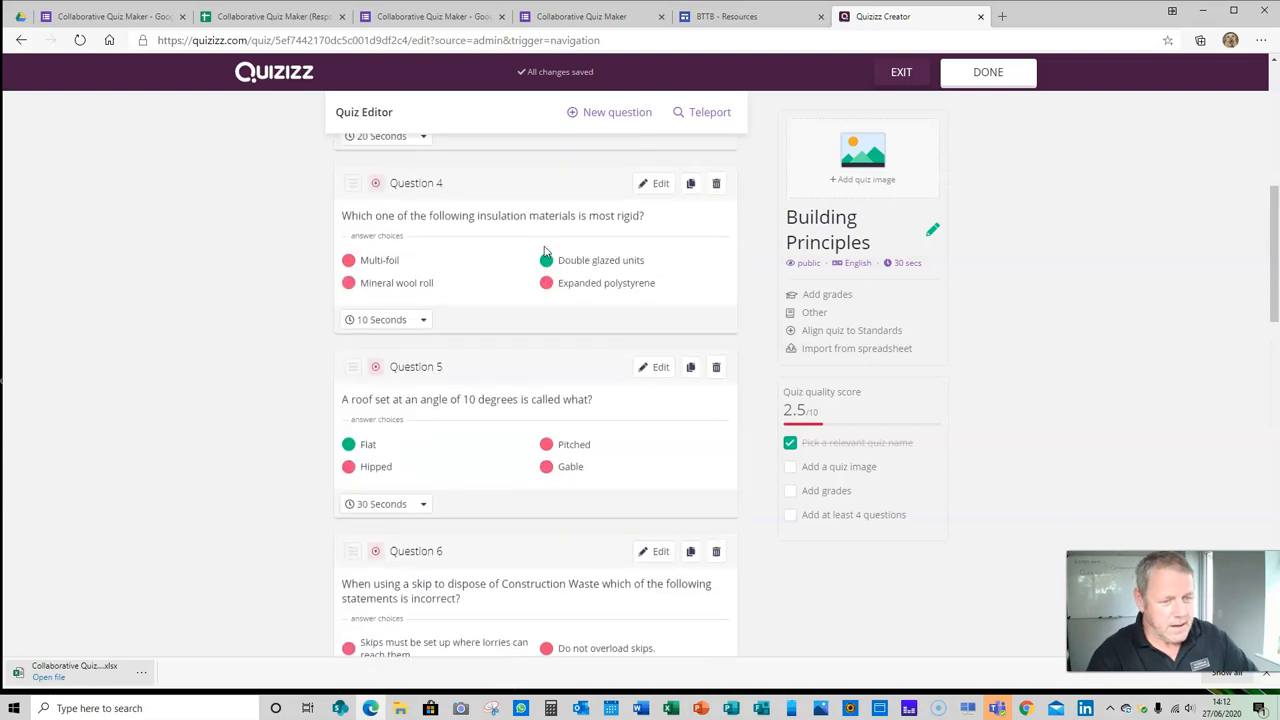
{"action": "scroll", "coordinate": [545, 252], "scroll_direction": "down", "scroll_amount": 3}
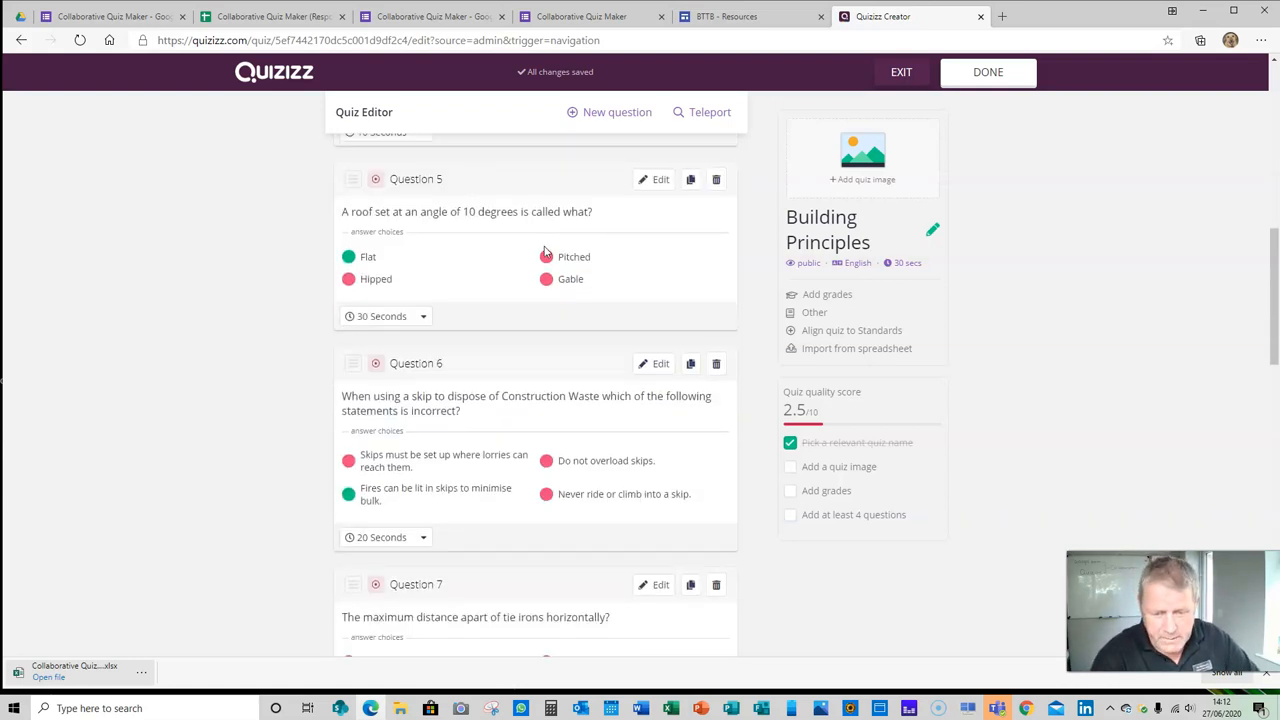
{"action": "scroll", "coordinate": [537, 349], "scroll_direction": "up", "scroll_amount": 3}
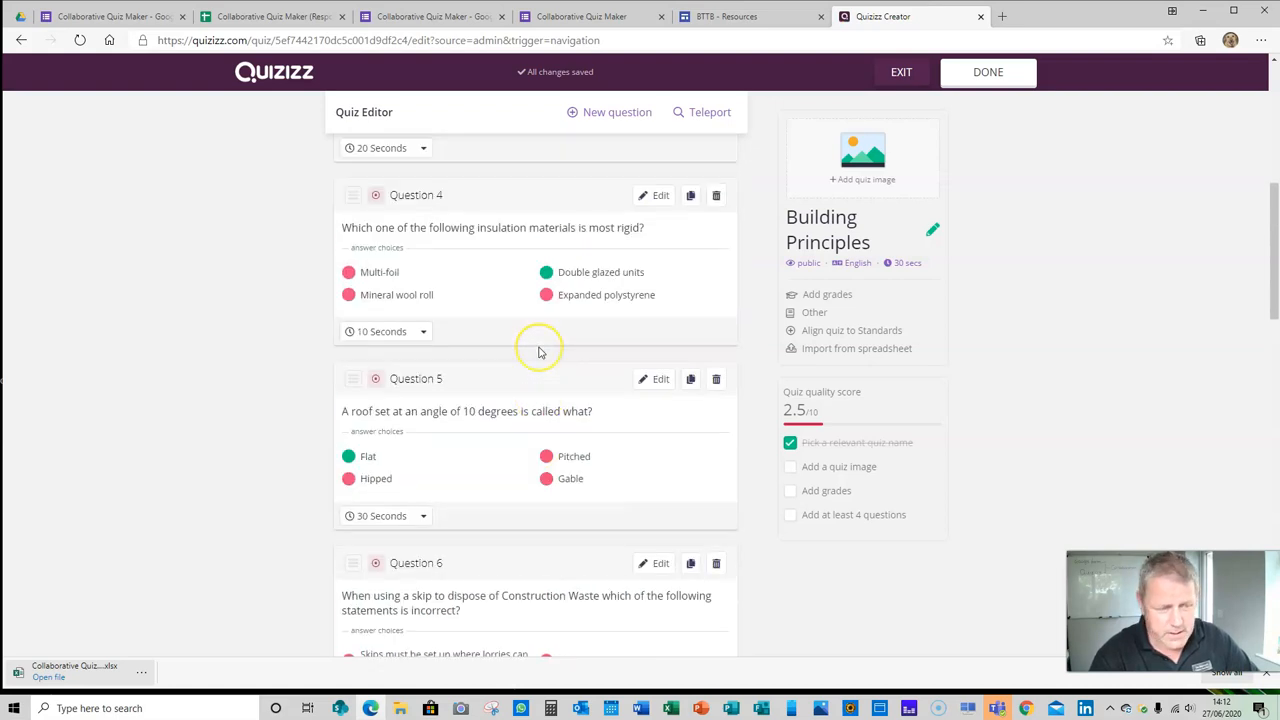